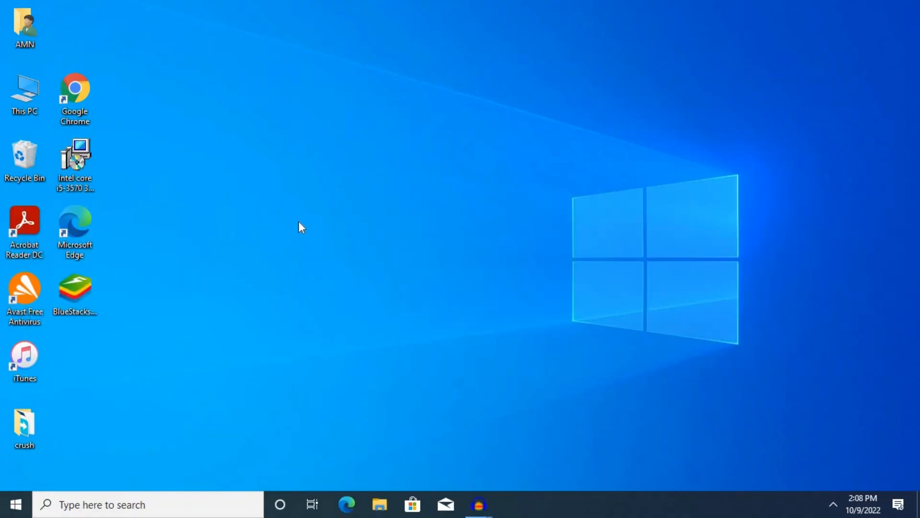
Turn off "Let apps run in the background" in the Windows privacy settings for background apps
left_click(16, 504)
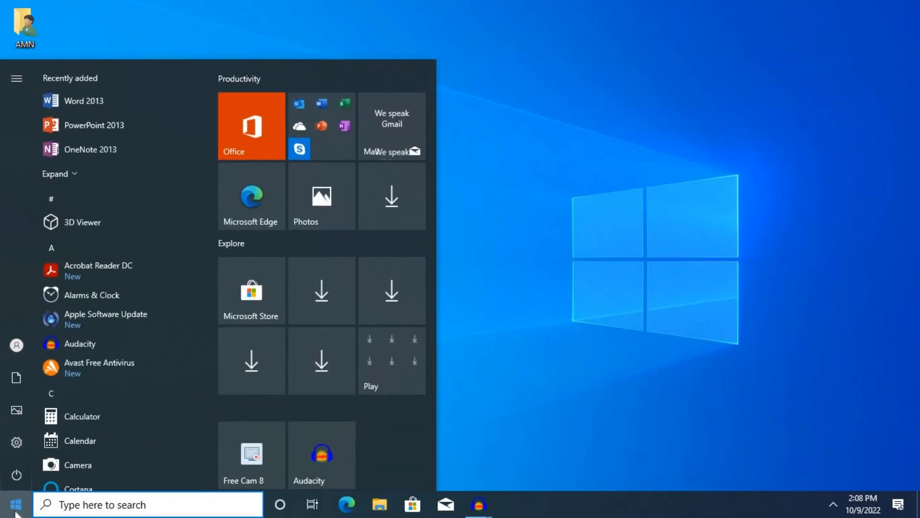
left_click(19, 445)
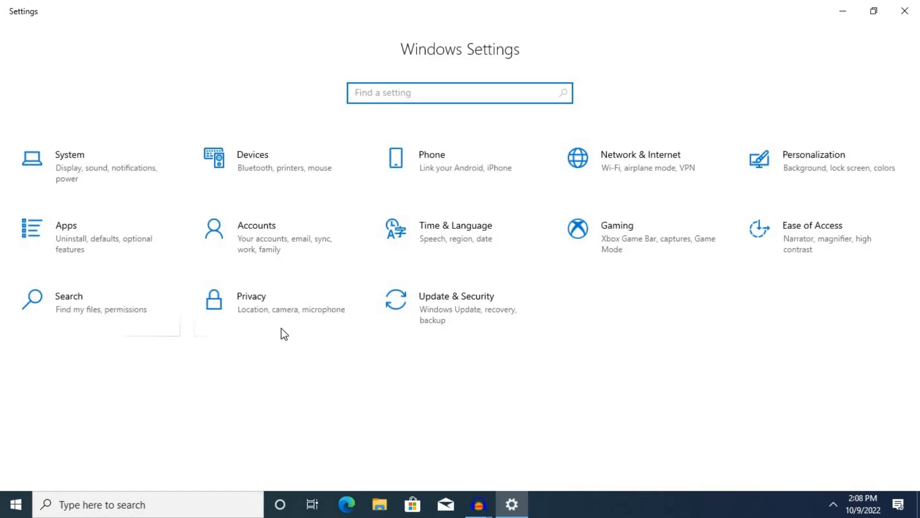
left_click(257, 307)
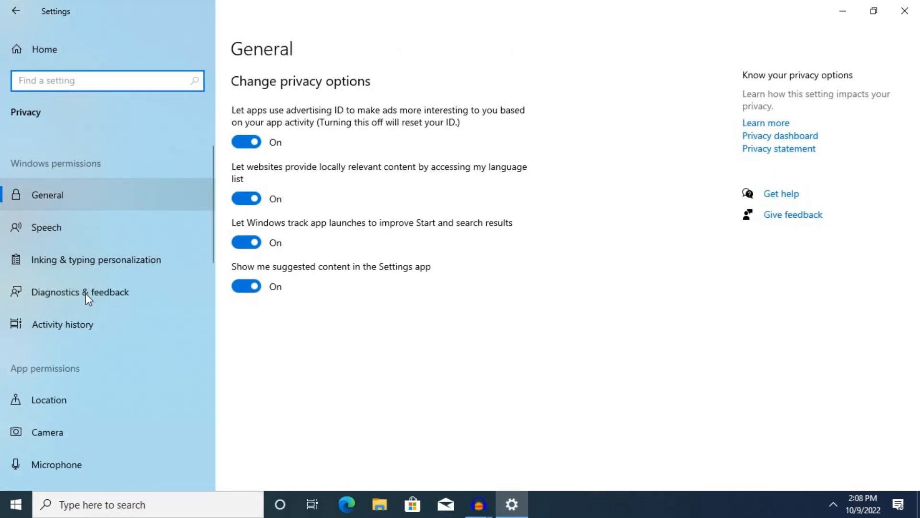
scroll(85, 312, "down", 6)
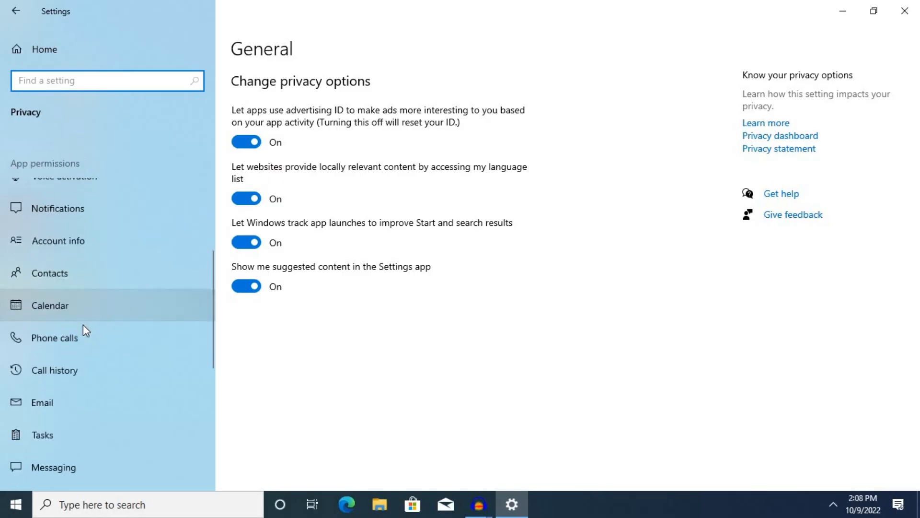
scroll(79, 330, "down", 6)
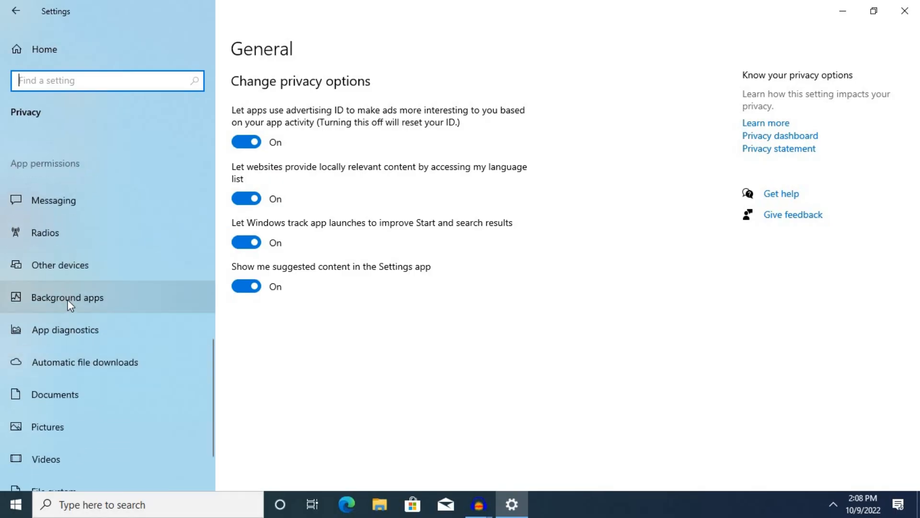
left_click(70, 304)
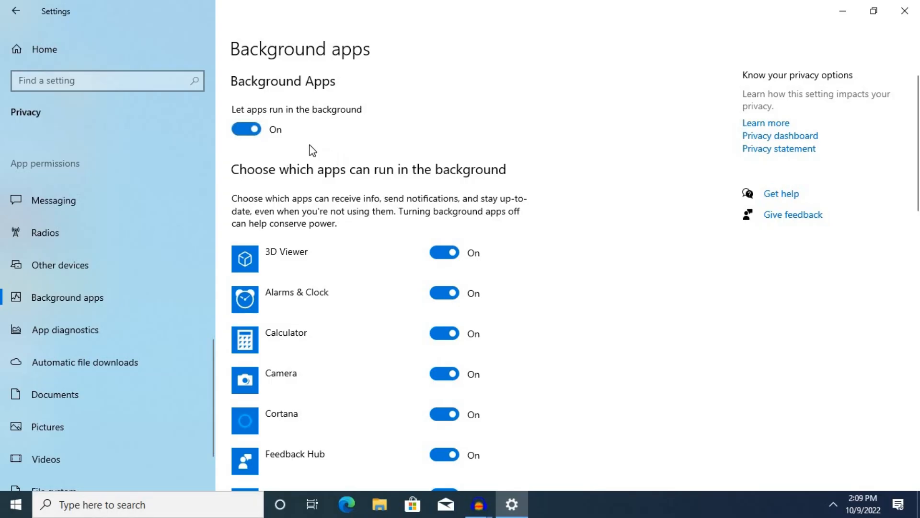
left_click(253, 130)
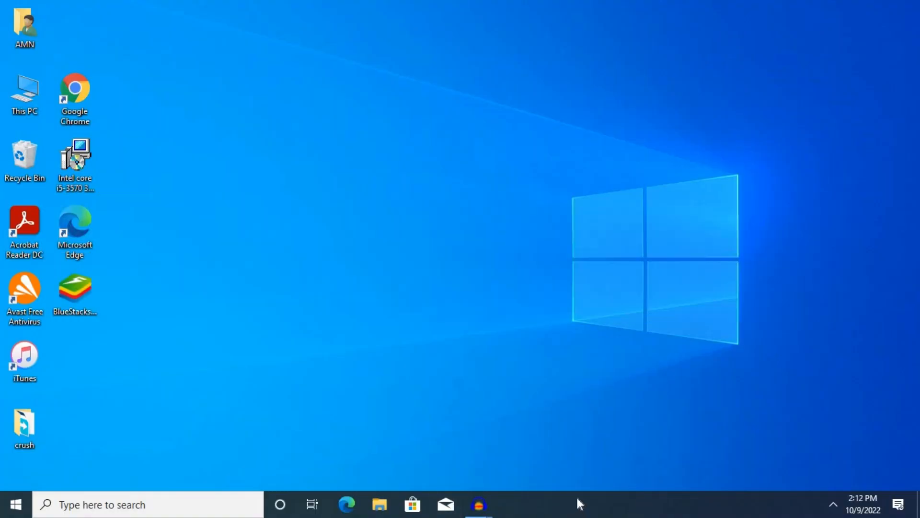
Disable Free Download Manager and Facebook as startup programs in Task Manager
right_click(577, 510)
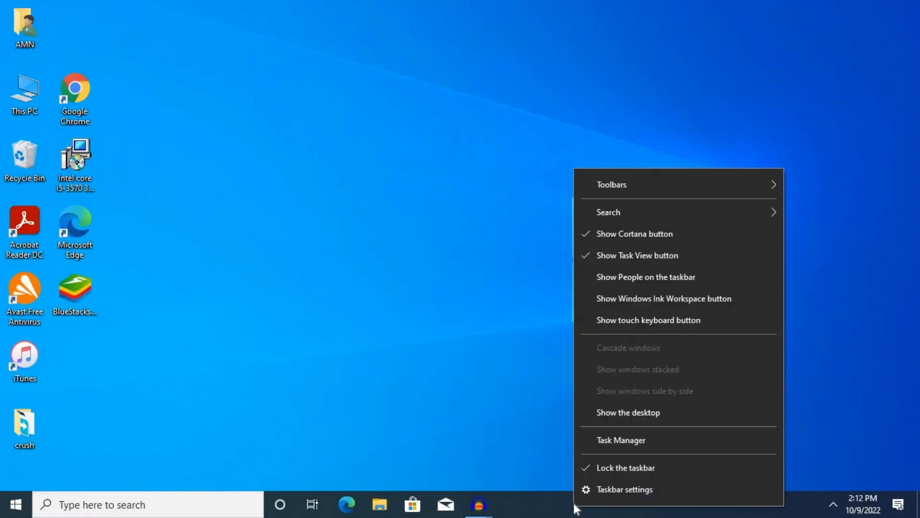
left_click(600, 443)
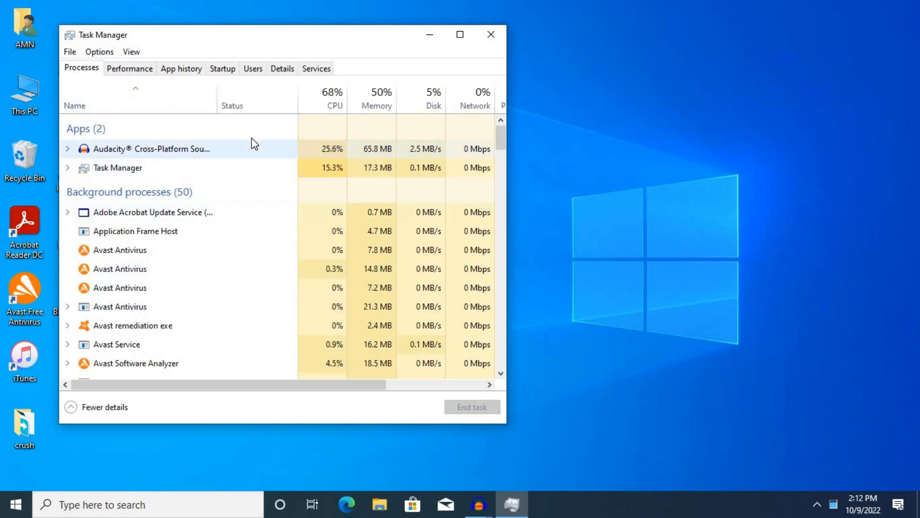
left_click(220, 72)
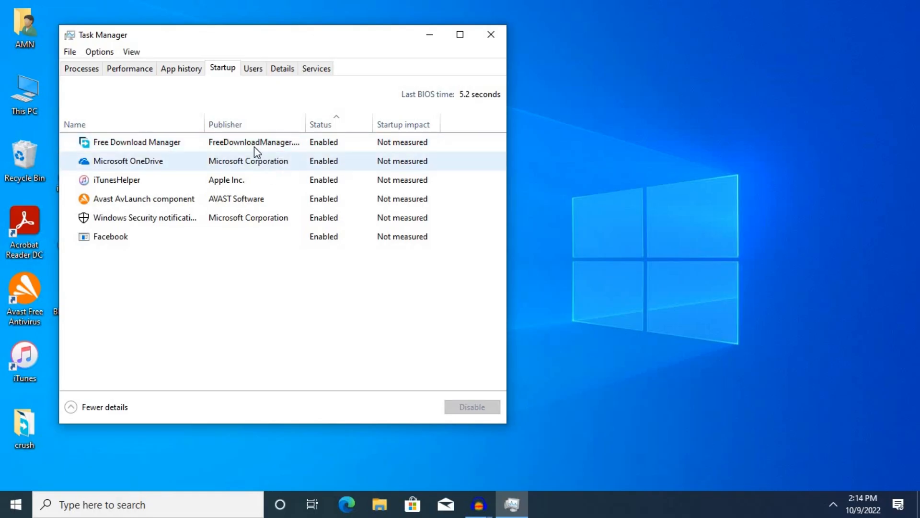
right_click(165, 143)
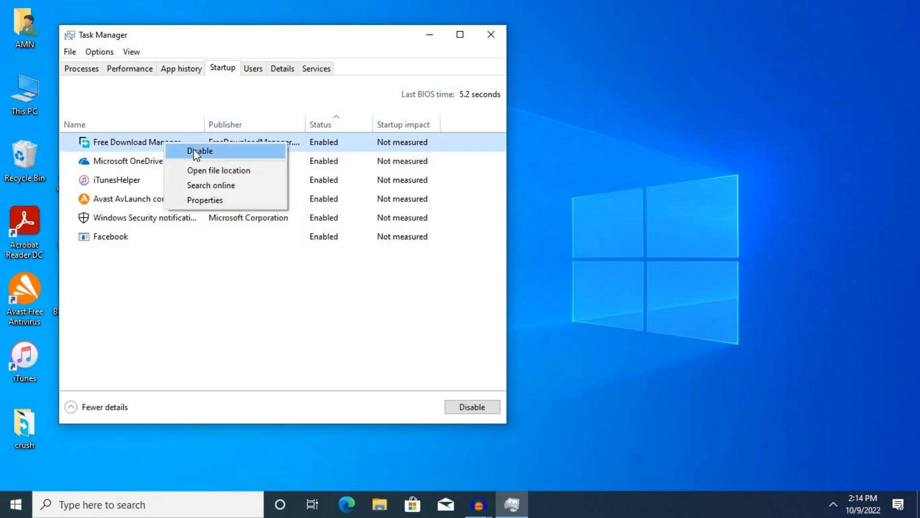
left_click(195, 153)
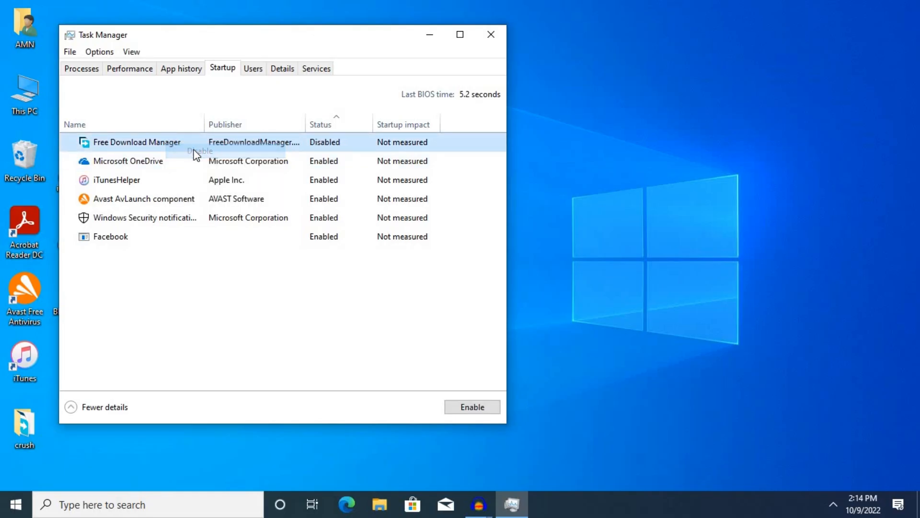
right_click(127, 241)
left_click(169, 250)
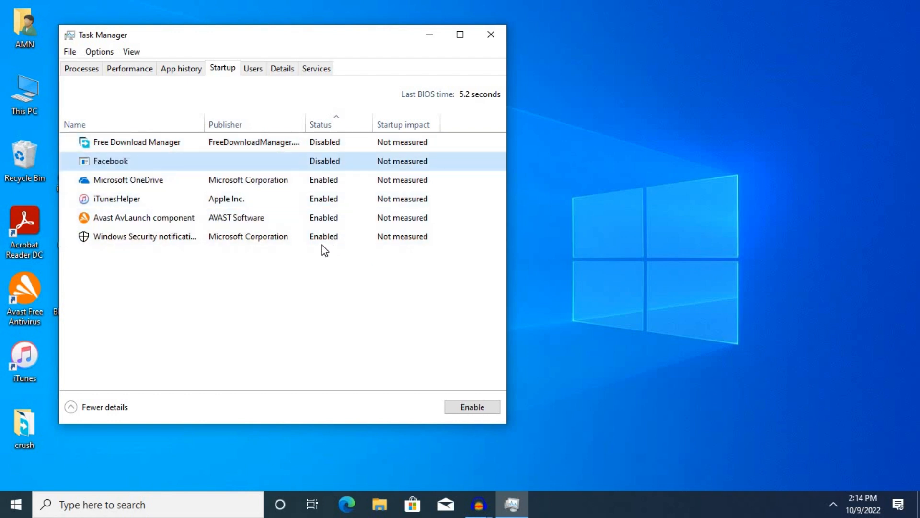
right_click(291, 238)
left_click(214, 198)
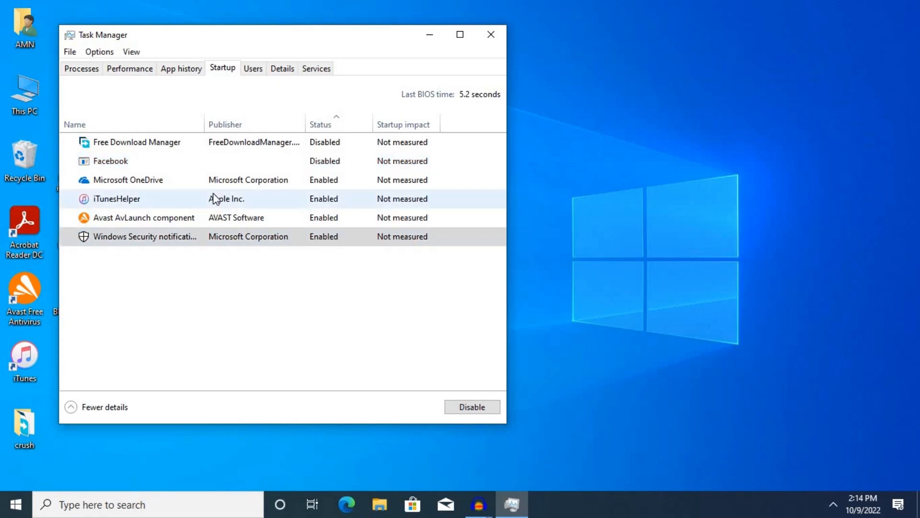
left_click(213, 199)
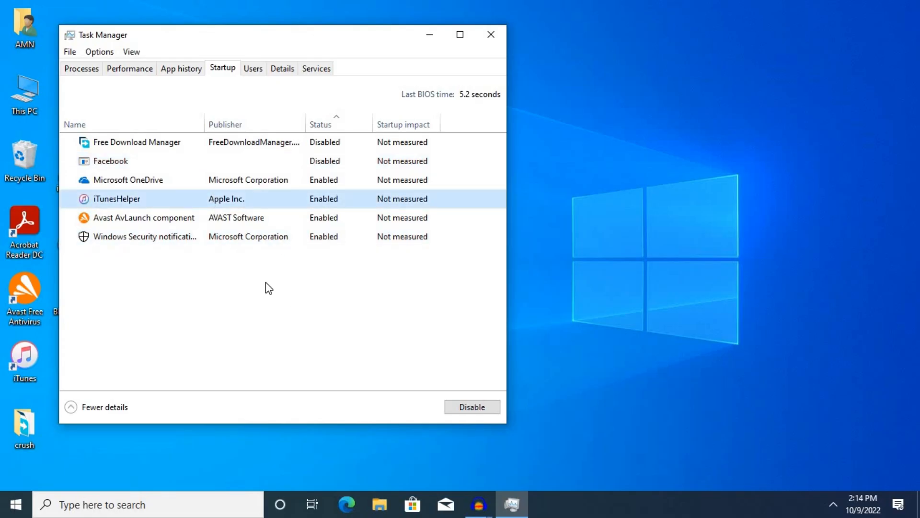
Close Task Manager
left_click(488, 32)
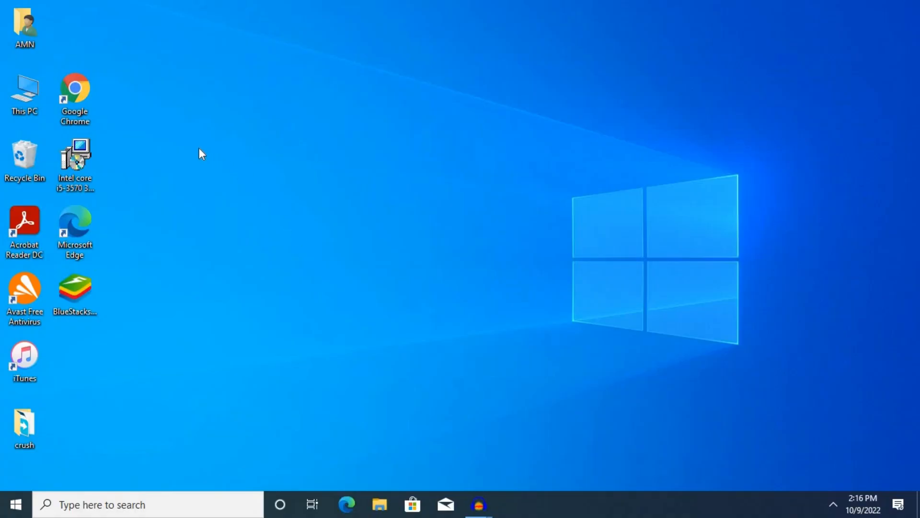
Open the Windows Temp folder by running the command temp
right_click(17, 509)
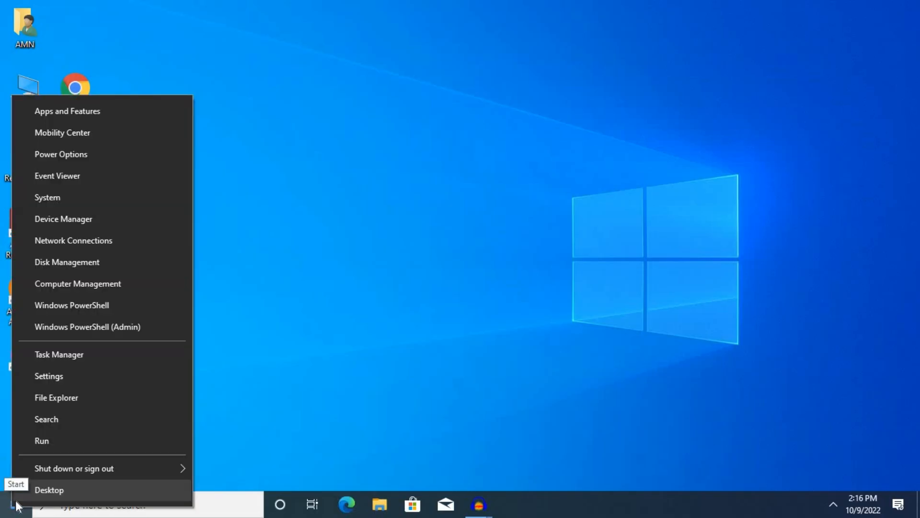
left_click(42, 440)
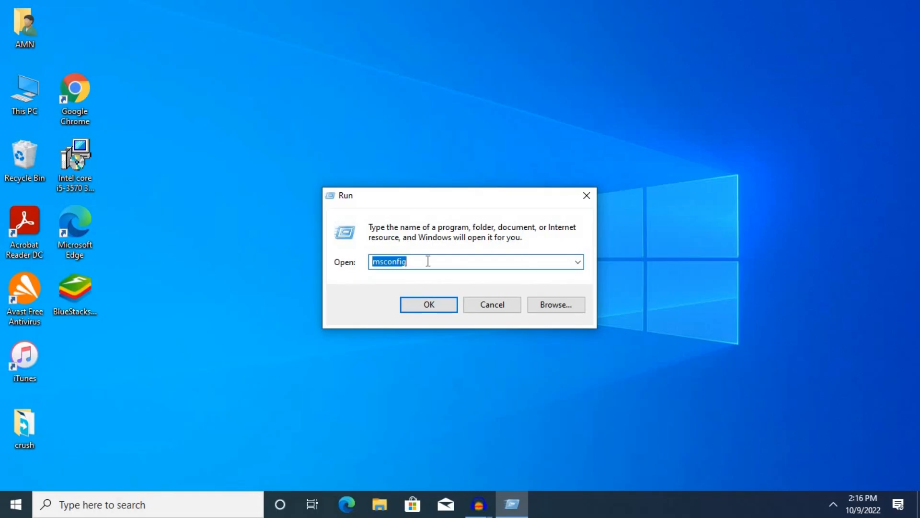
key("BackSpace")
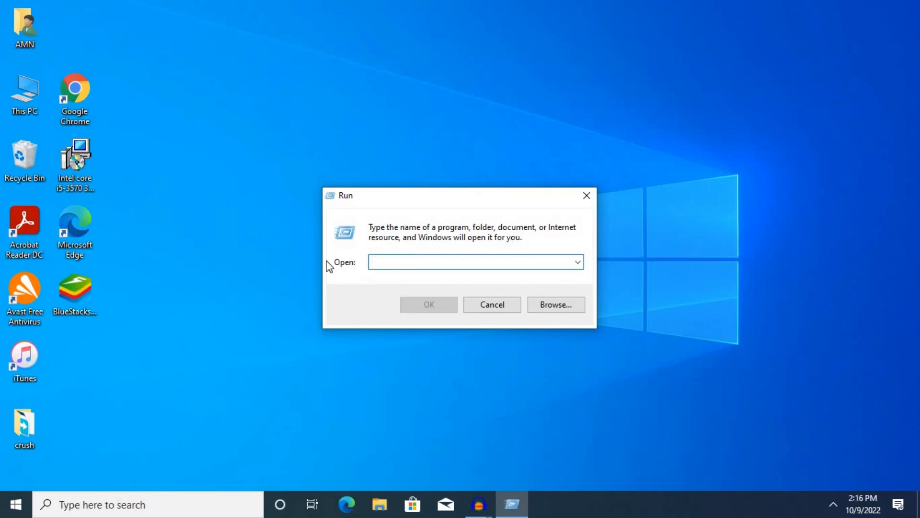
type("temp")
left_click(430, 307)
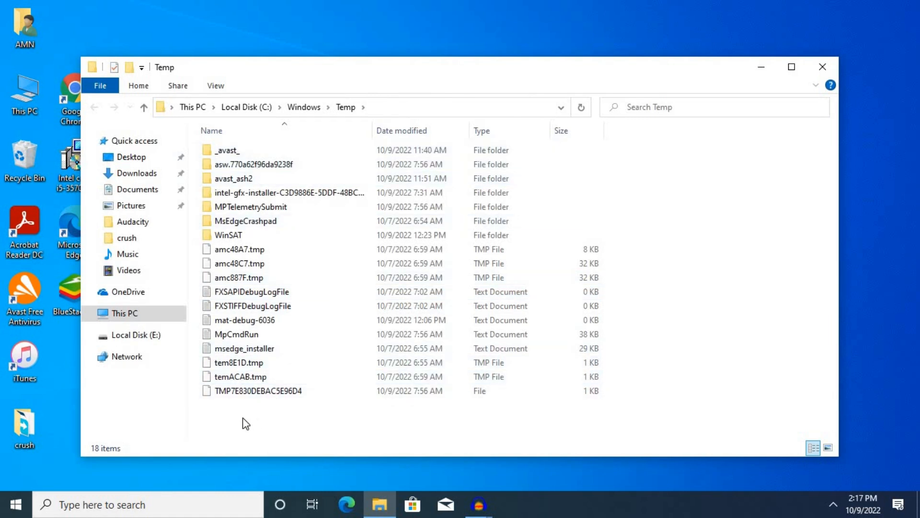
Permanently delete everything in the Windows Temp folder, granting administrator permission for all items and skipping all files in use, and close the folder
key("ctrl+a")
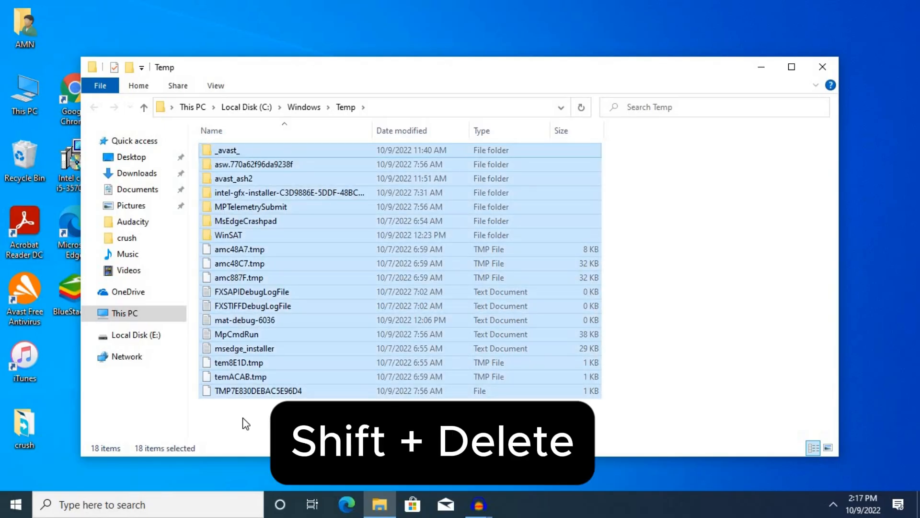
key("shift+Delete")
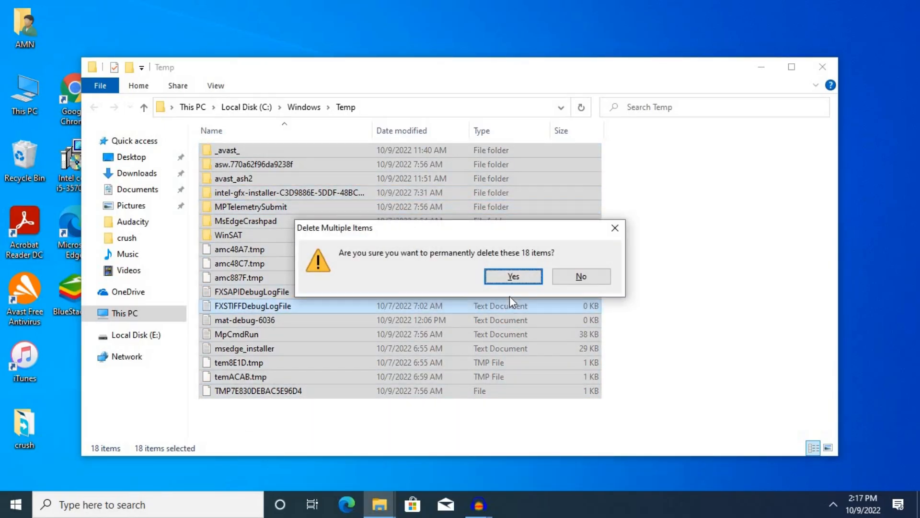
left_click(507, 276)
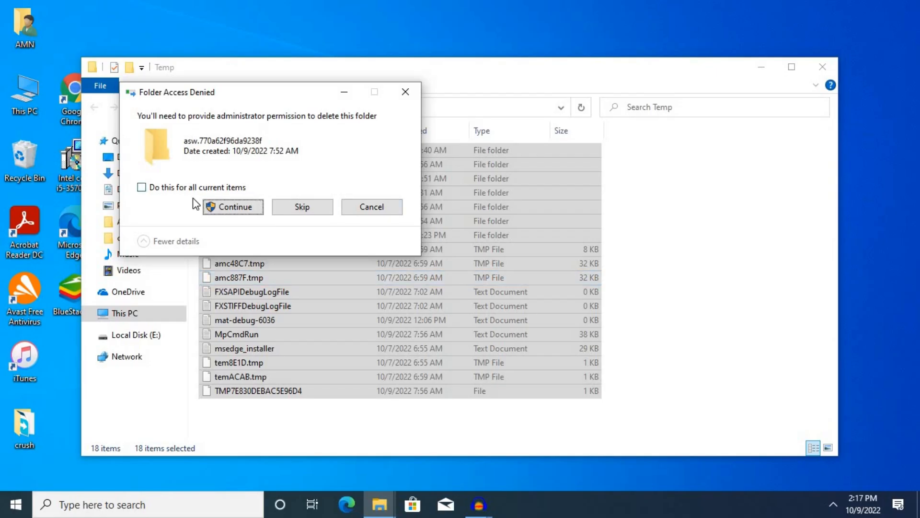
left_click(161, 188)
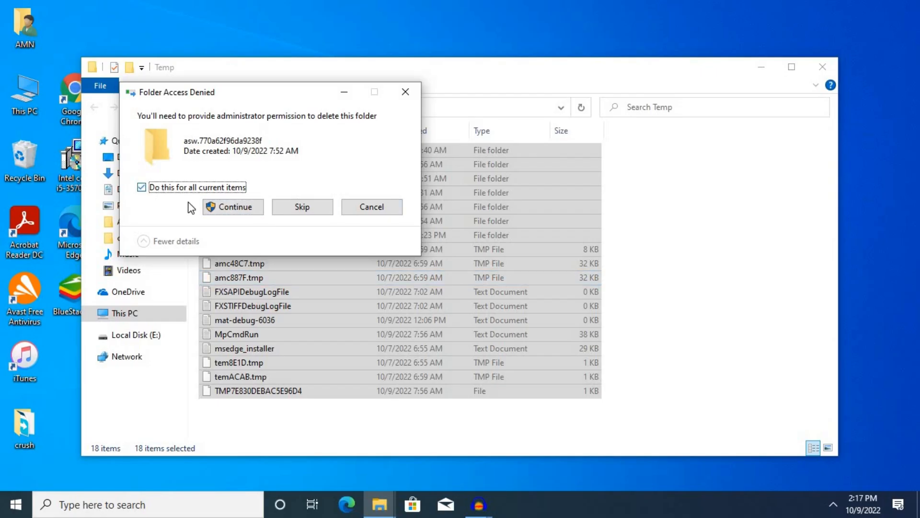
left_click(236, 207)
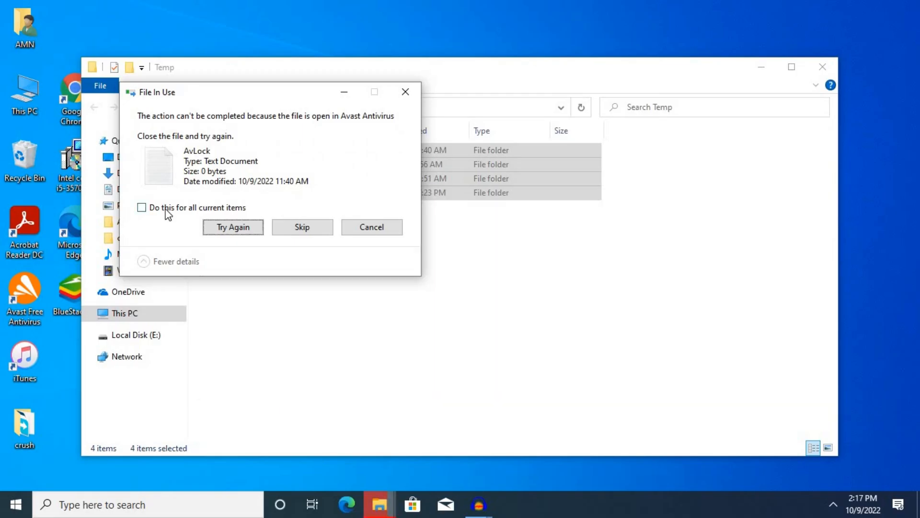
left_click(165, 209)
left_click(309, 226)
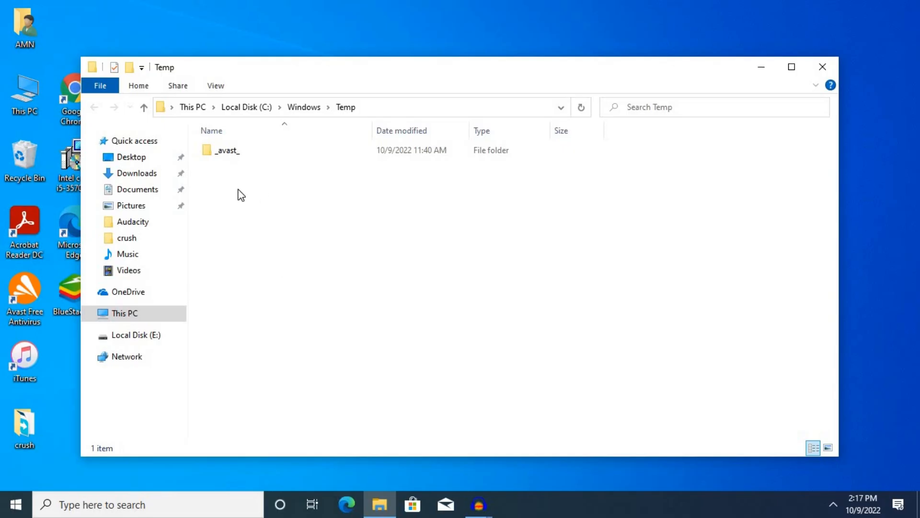
left_click(825, 65)
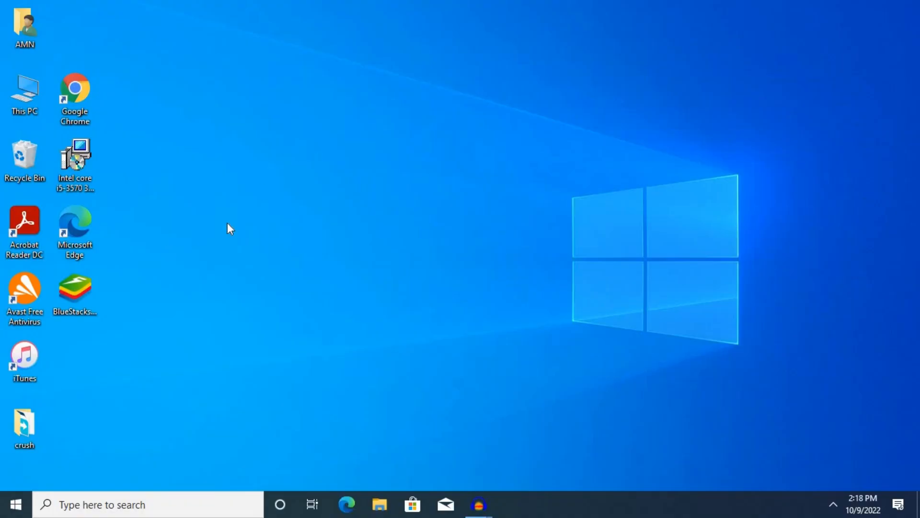
Open the user account's local Temp folder by running the command %temp%
right_click(14, 505)
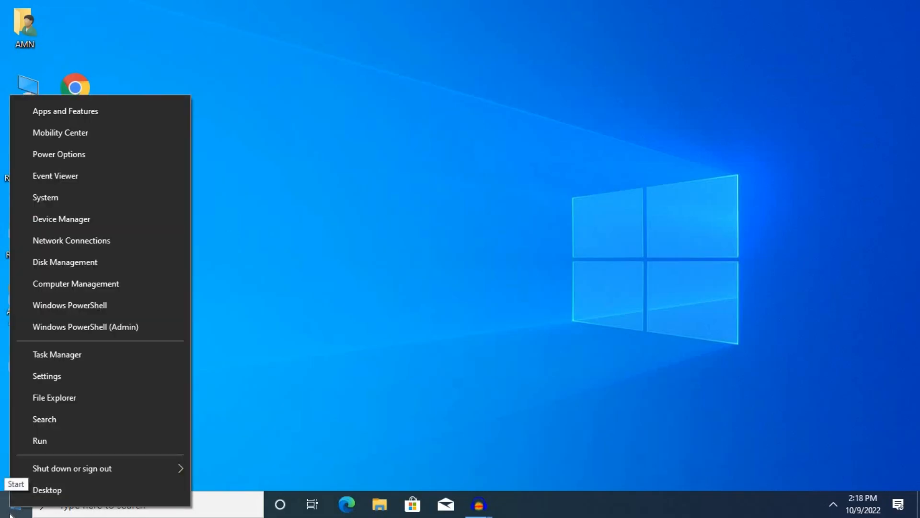
left_click(40, 440)
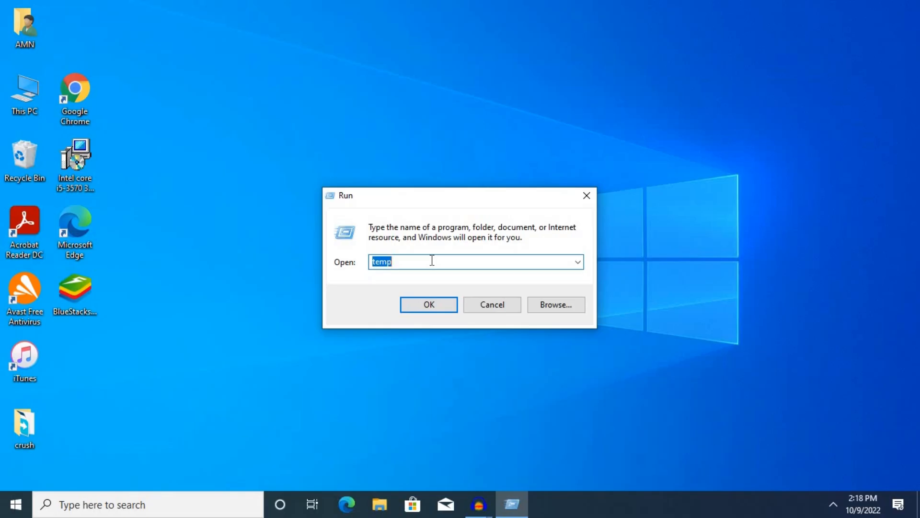
key("BackSpace")
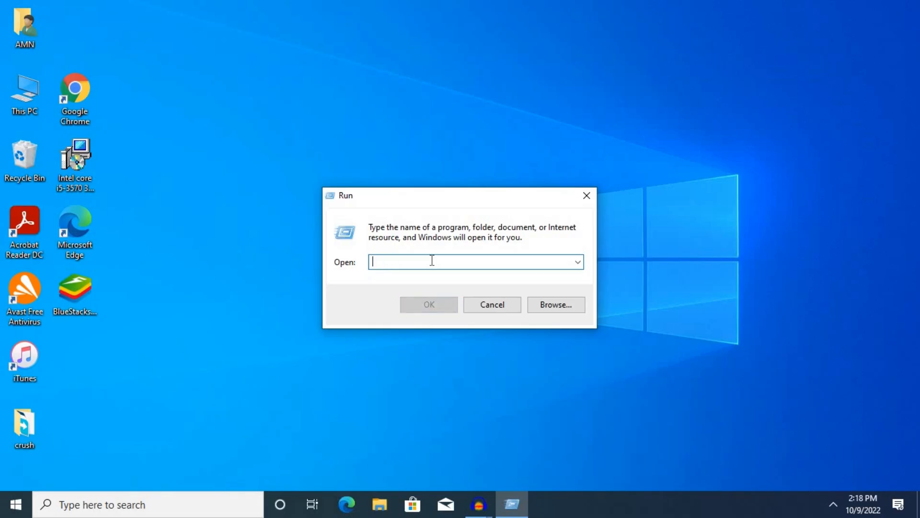
type("%")
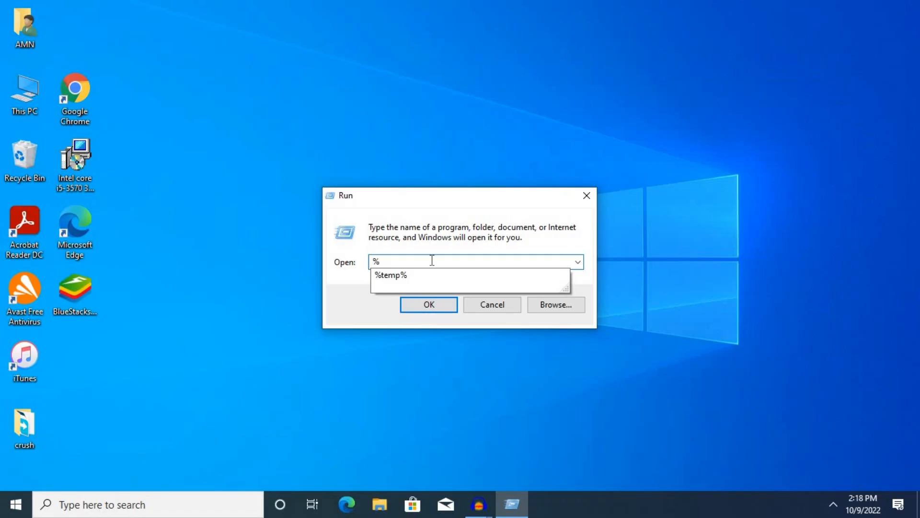
left_click(400, 273)
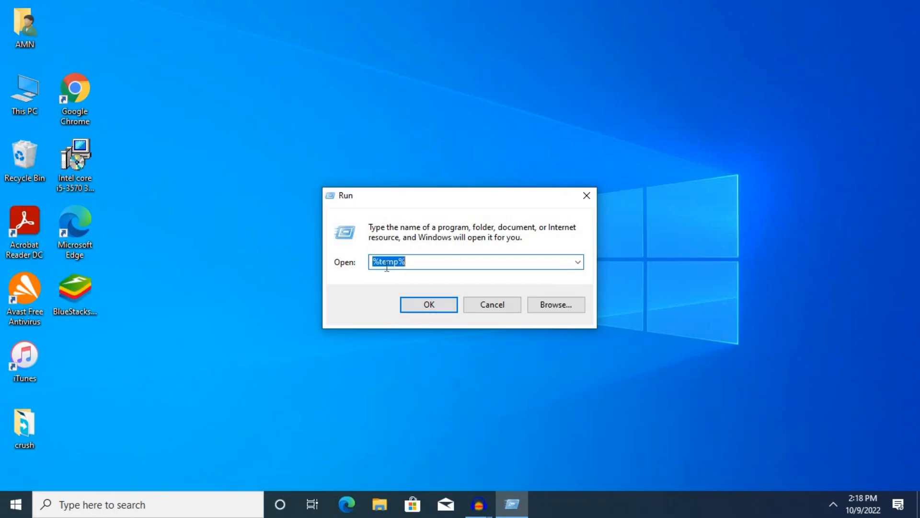
left_click(429, 264)
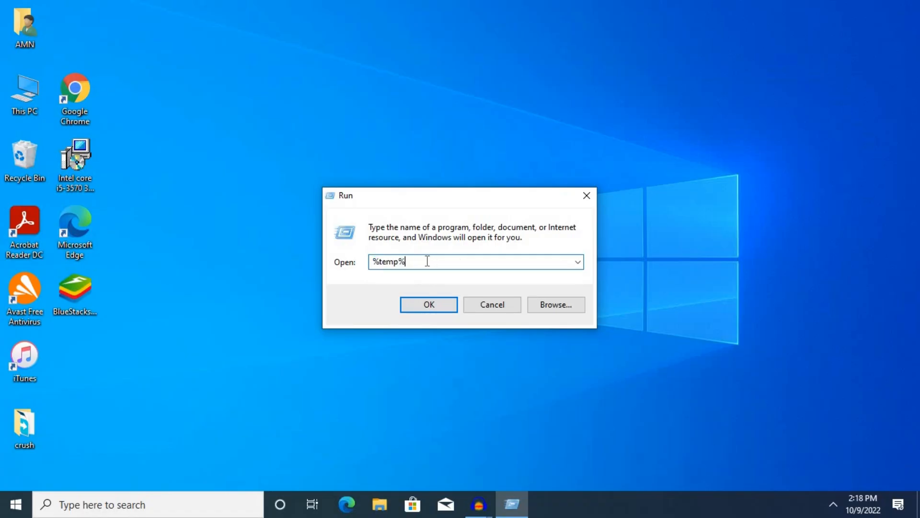
left_click(424, 306)
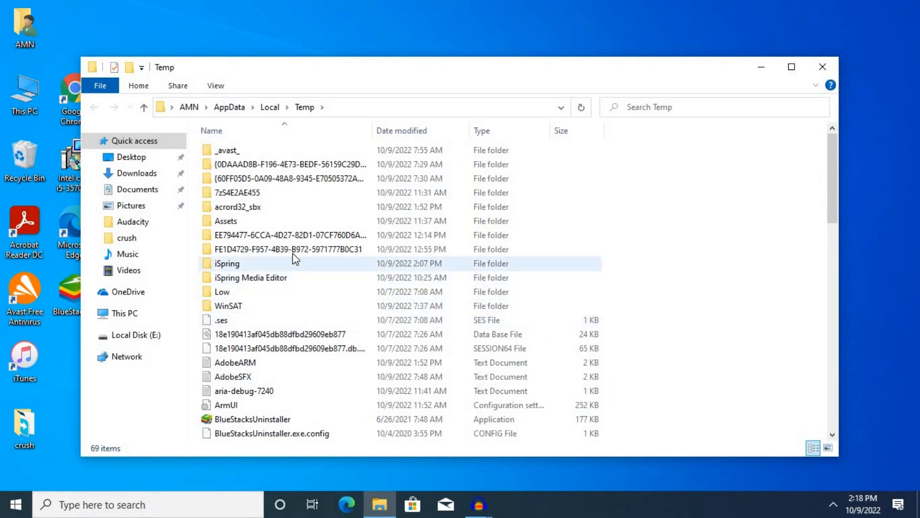
scroll(363, 254, "down", 7)
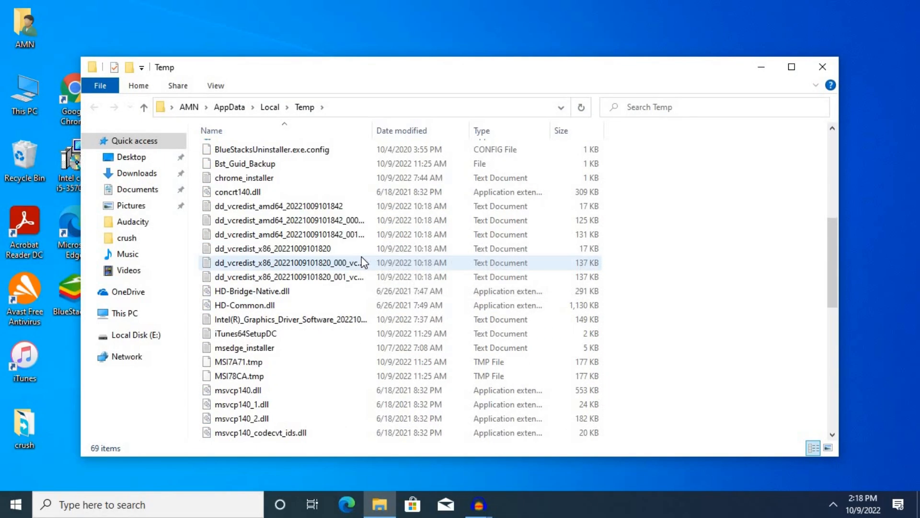
Permanently delete everything in the local Temp folder, granting administrator permission for all items and skipping all items in use, and close the folder
scroll(361, 262, "up", 7)
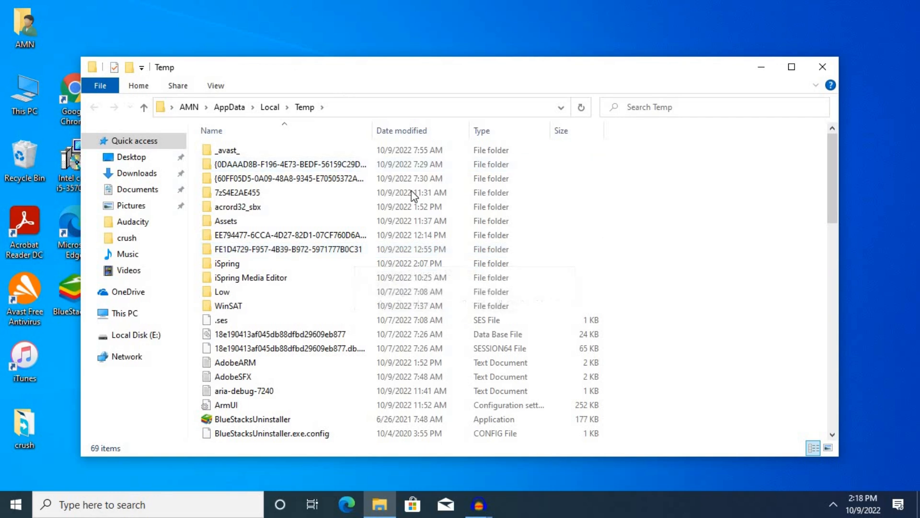
left_click_drag(629, 151, 244, 418)
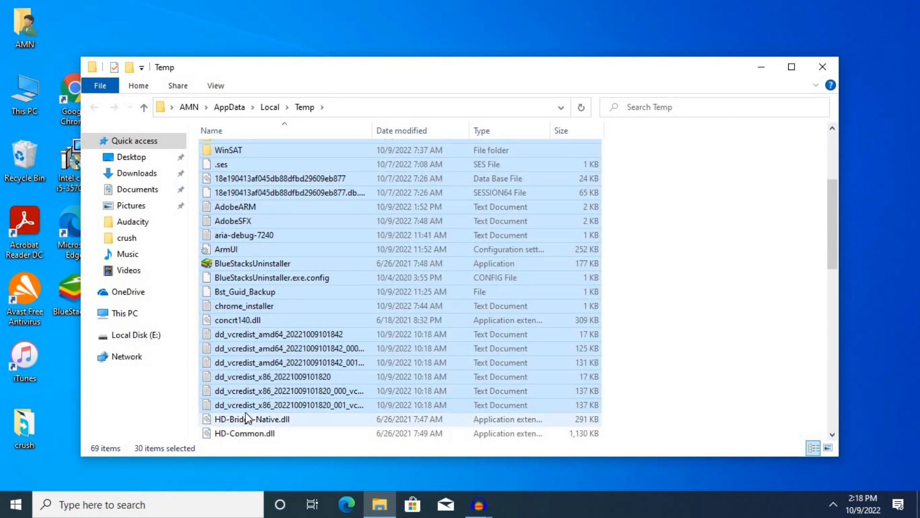
key("ctrl+a")
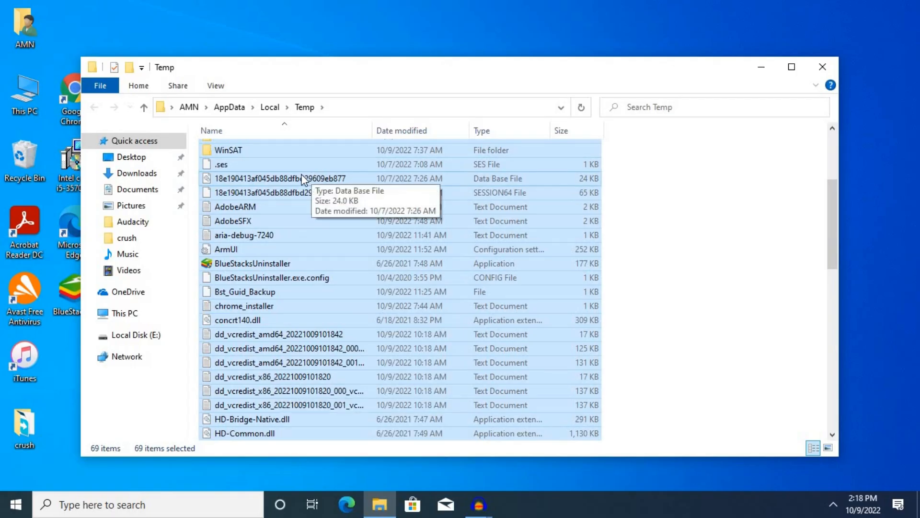
key("shift+Delete")
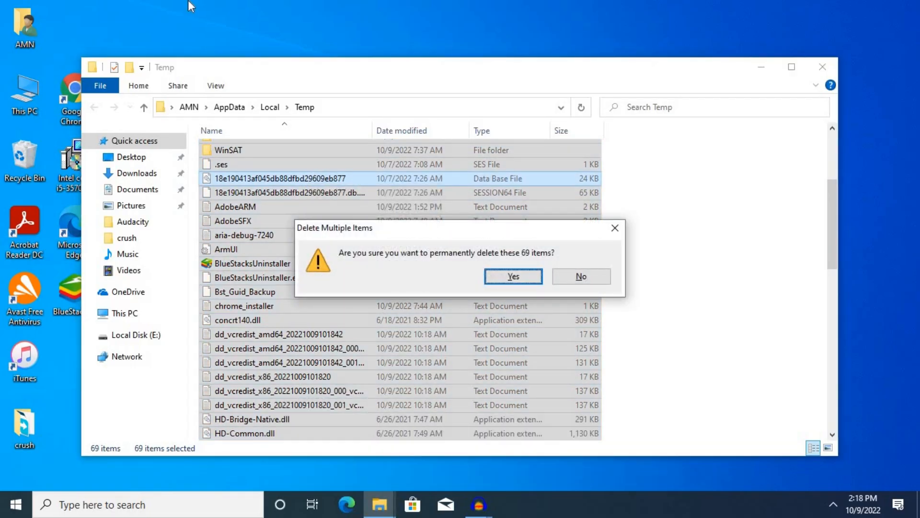
left_click(514, 280)
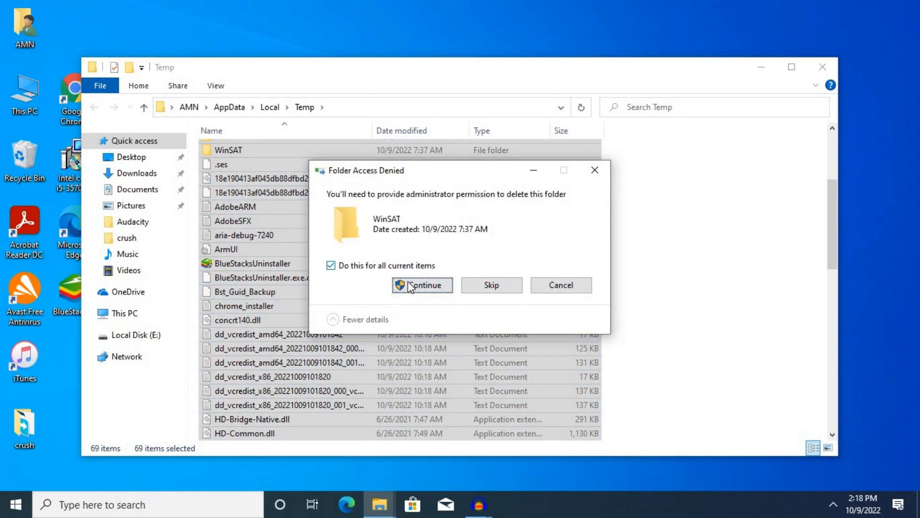
left_click(422, 286)
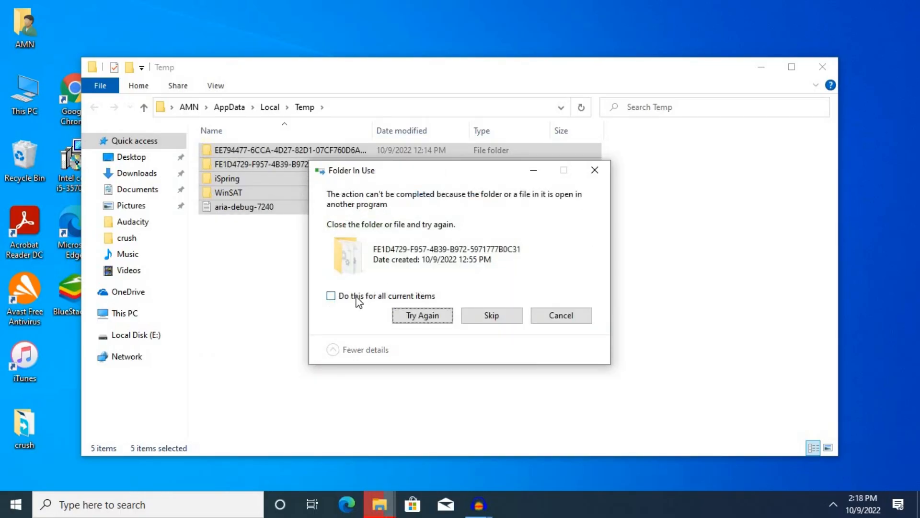
left_click(357, 297)
left_click(482, 315)
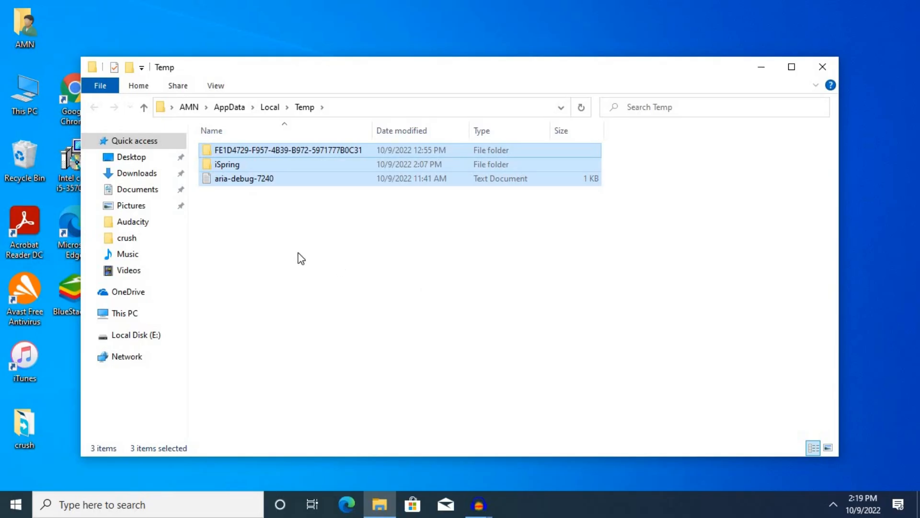
left_click(284, 254)
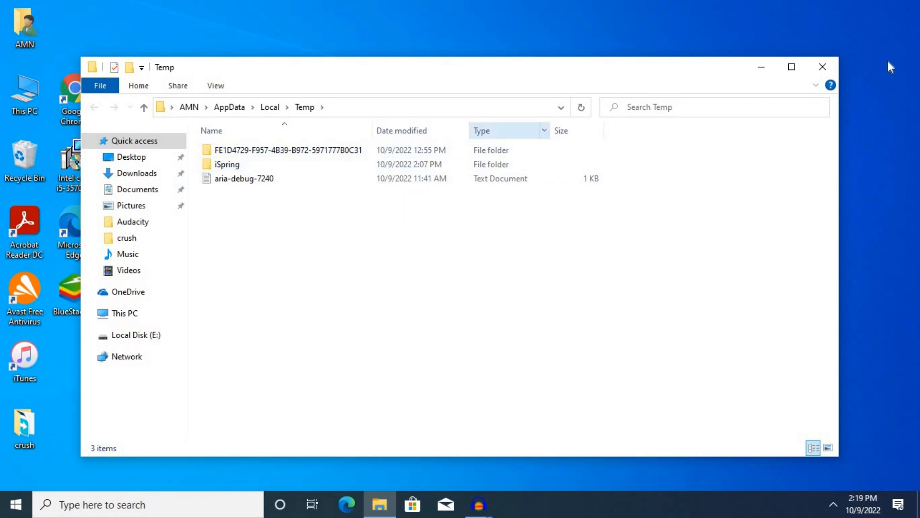
left_click(822, 67)
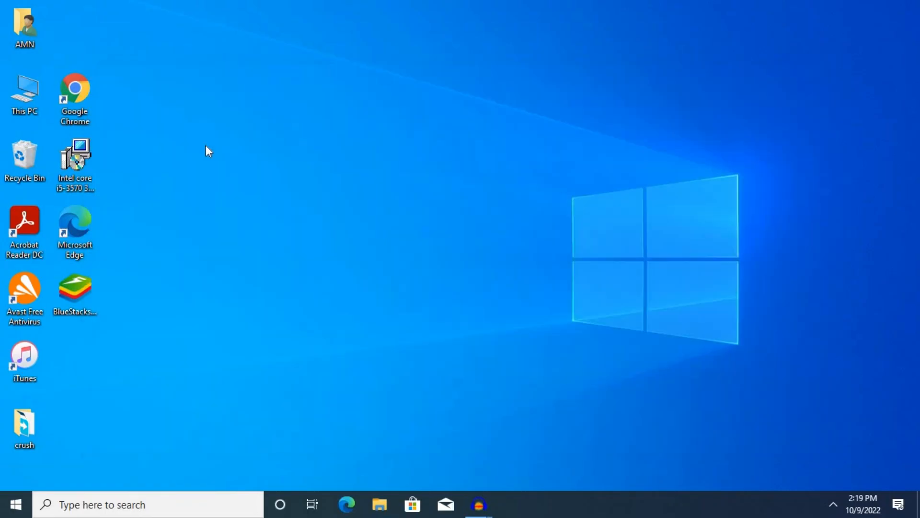
Open the Windows Prefetch folder by running the command prefetch and granting permanent access to it
right_click(232, 157)
key("super+r")
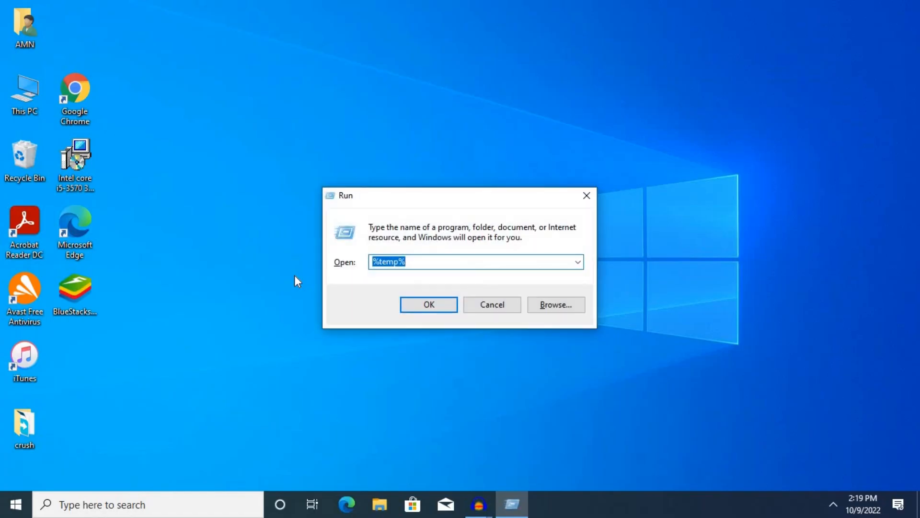
type("p")
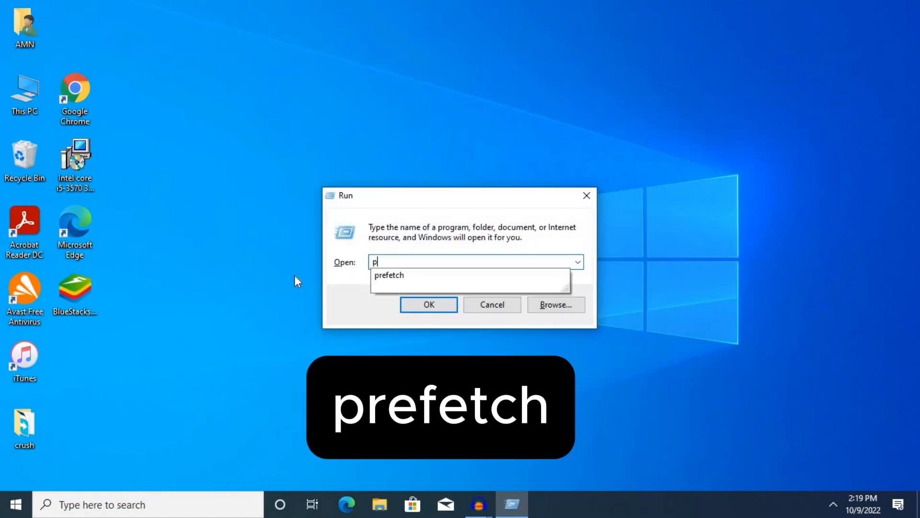
type("refe")
left_click(427, 275)
left_click(432, 264)
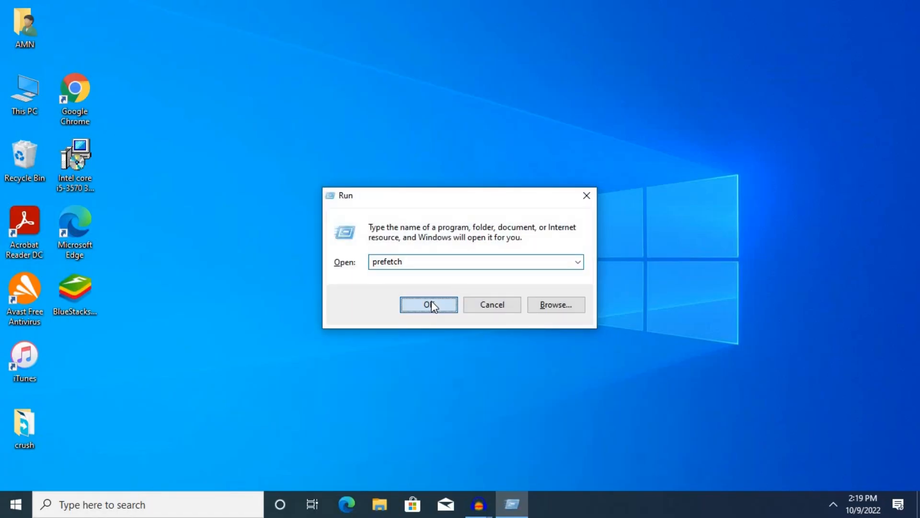
left_click(432, 305)
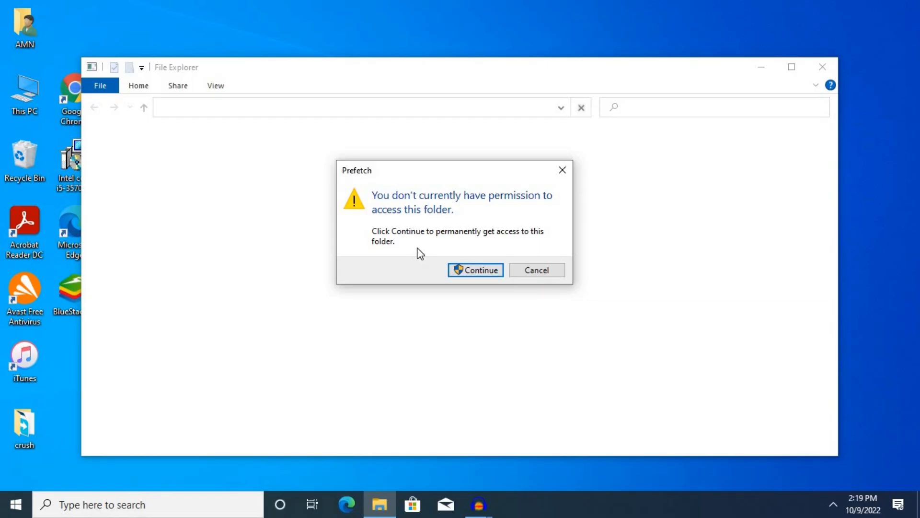
left_click(477, 271)
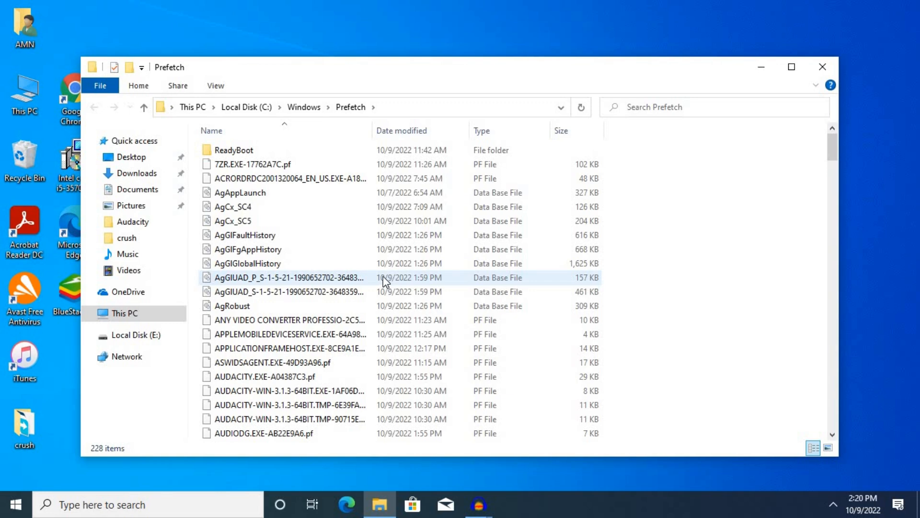
Delete everything in the Prefetch folder, skipping all files in use, and close the folder
key("ctrl+a")
right_click(270, 152)
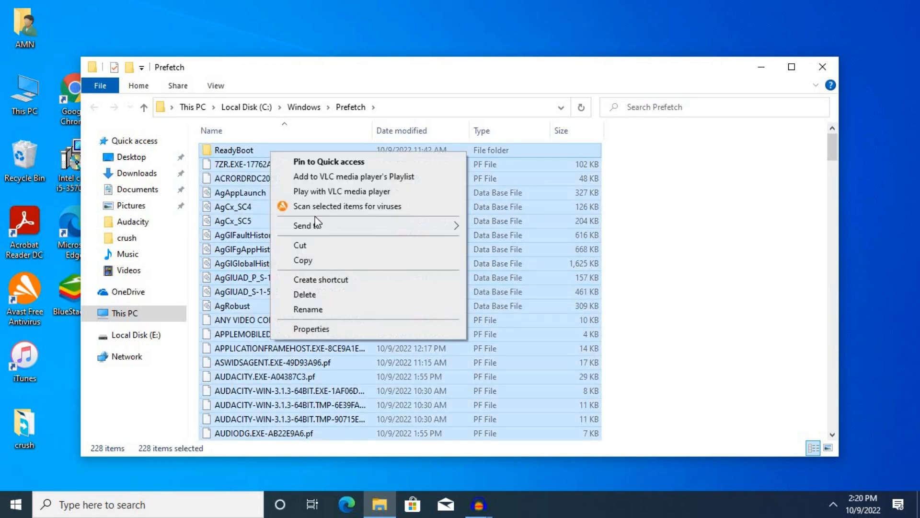
left_click(314, 294)
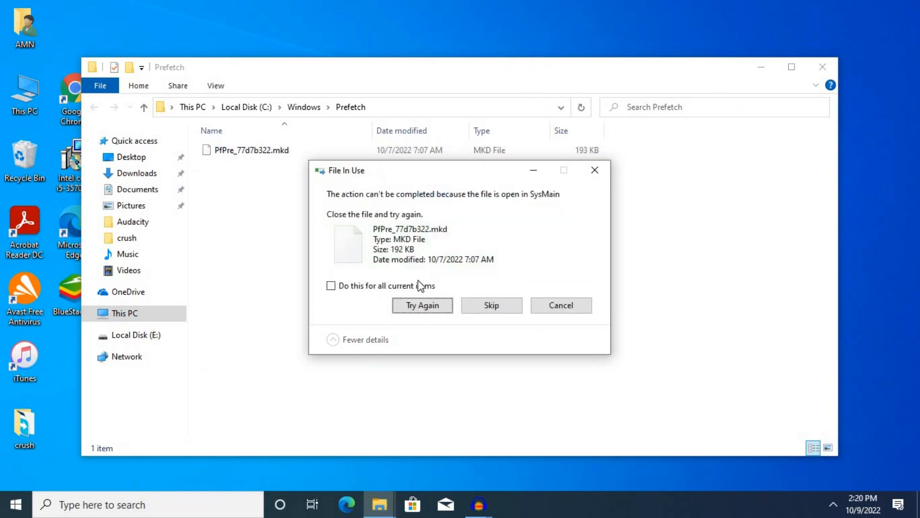
left_click(421, 286)
left_click(493, 305)
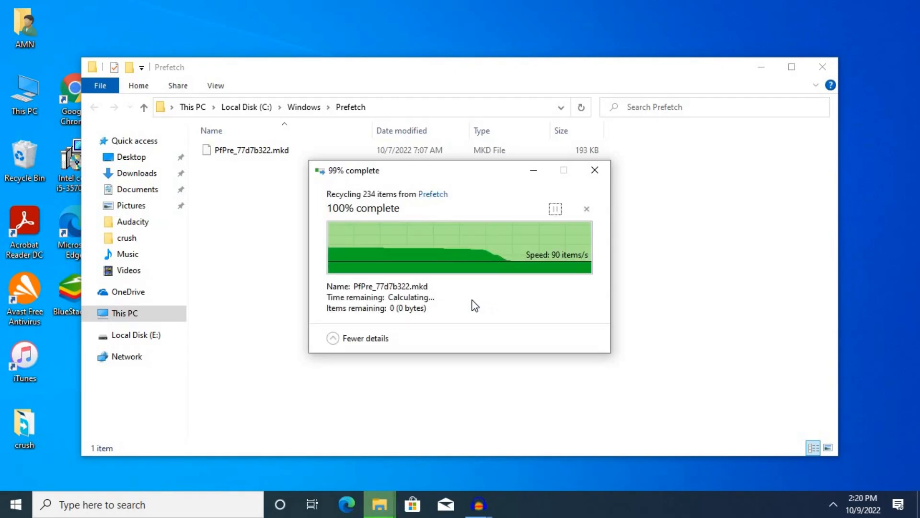
left_click(827, 68)
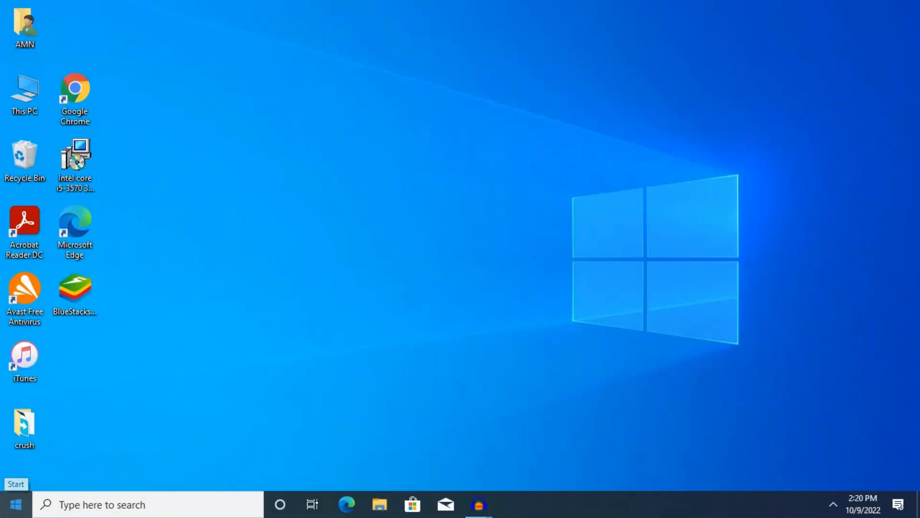
Open the Storage page of the Windows system settings
left_click(16, 504)
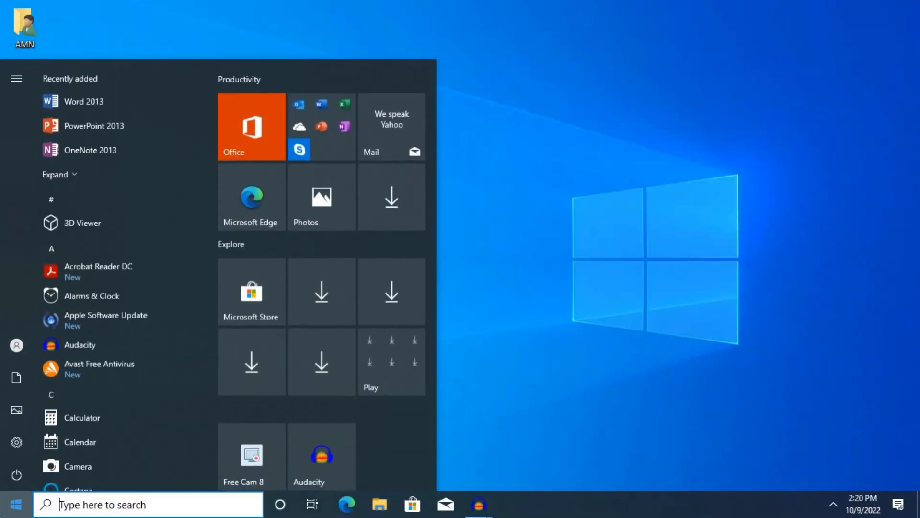
left_click(18, 439)
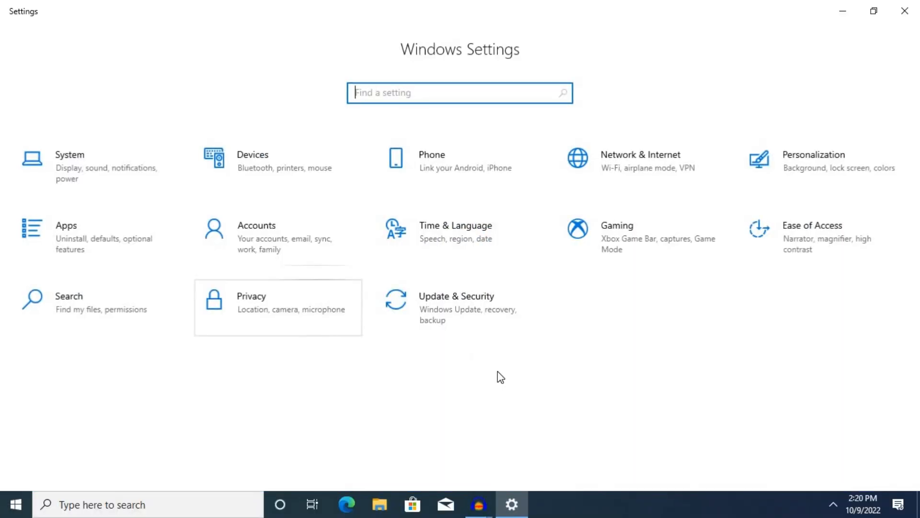
left_click(93, 169)
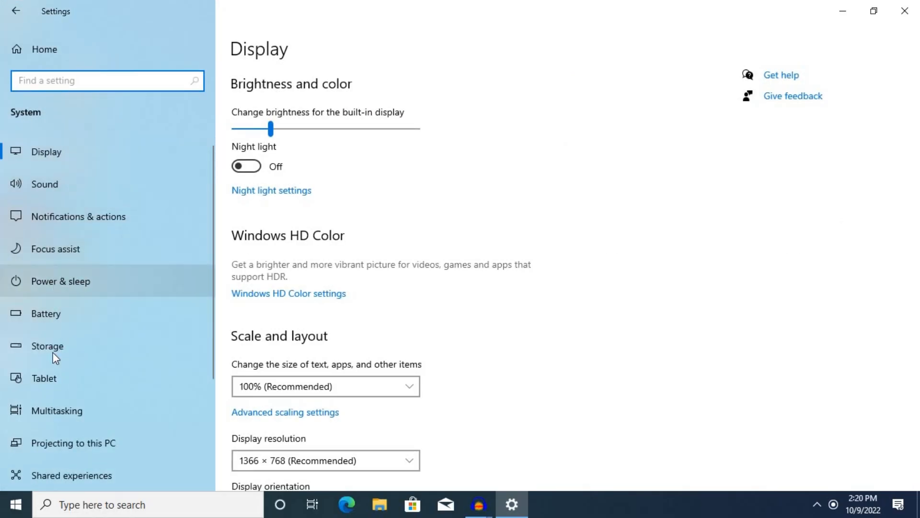
left_click(50, 352)
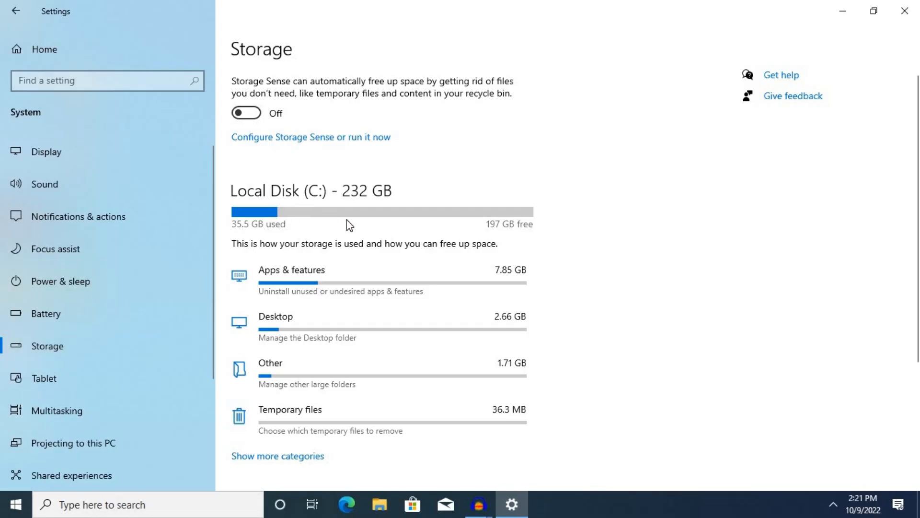
Sort the installed apps under Apps & features by size and show the uninstall option for iTunes
scroll(317, 247, "down", 2)
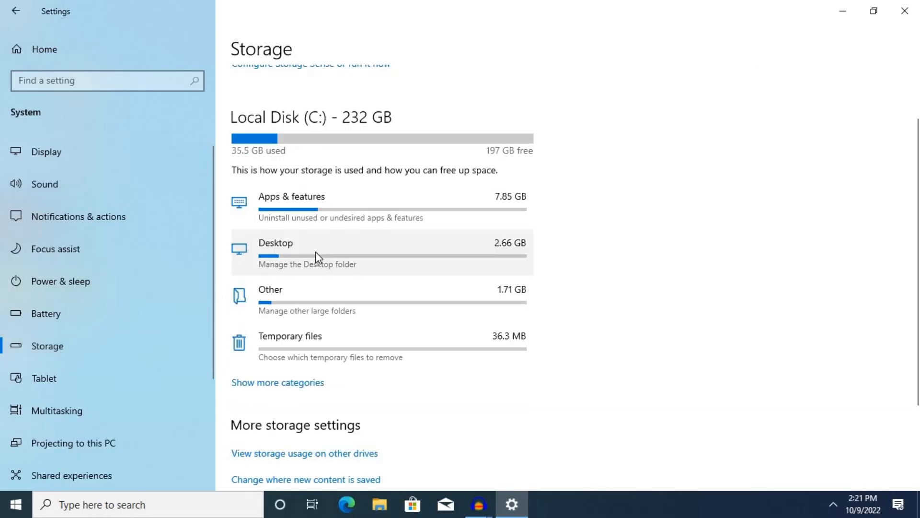
left_click(295, 205)
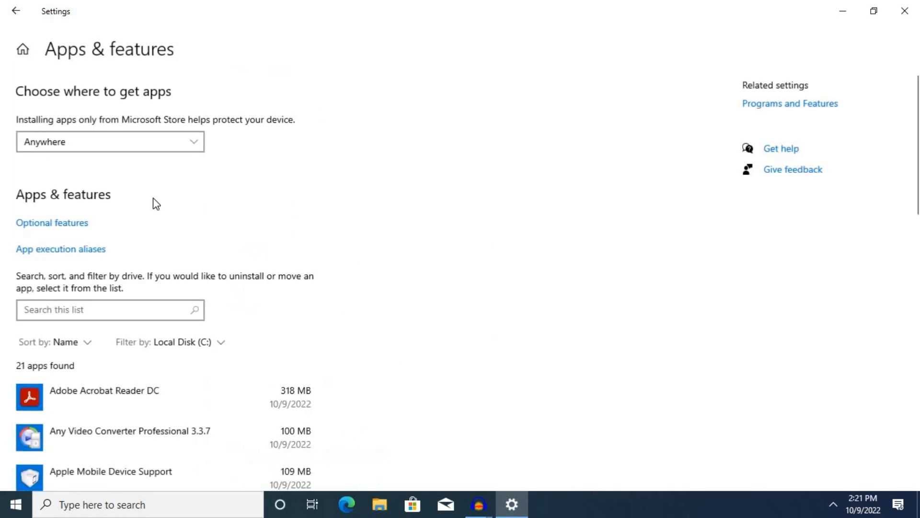
left_click(86, 342)
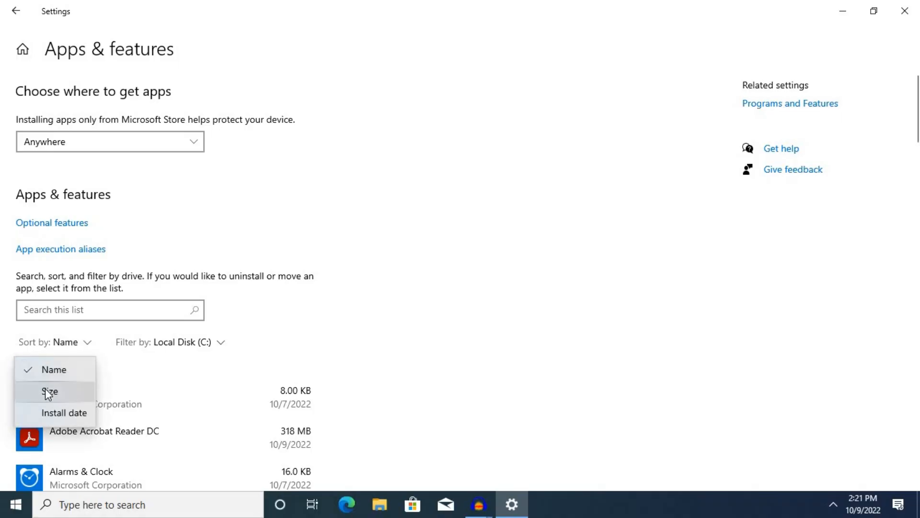
left_click(48, 392)
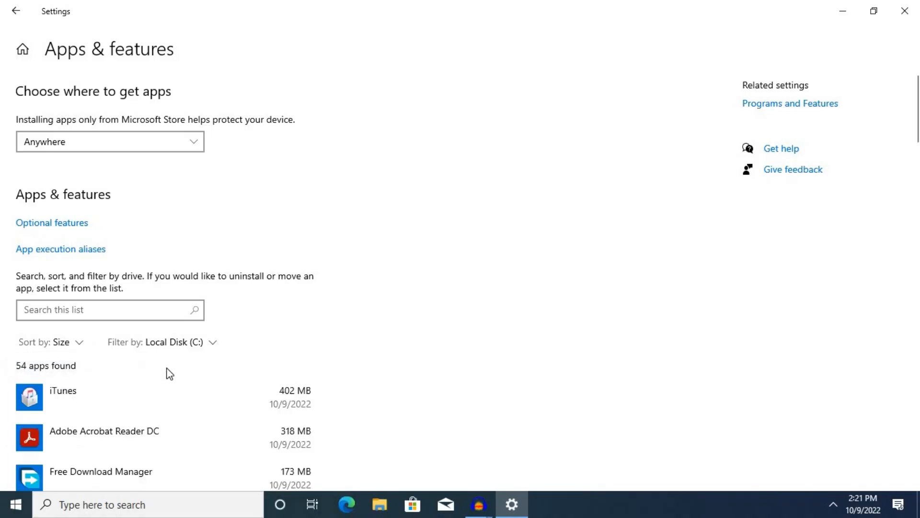
scroll(144, 288, "down", 3)
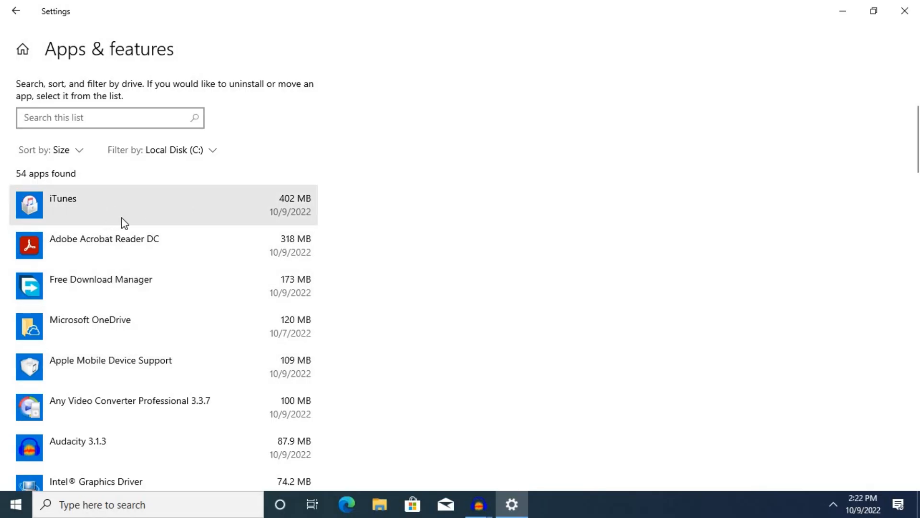
left_click(190, 214)
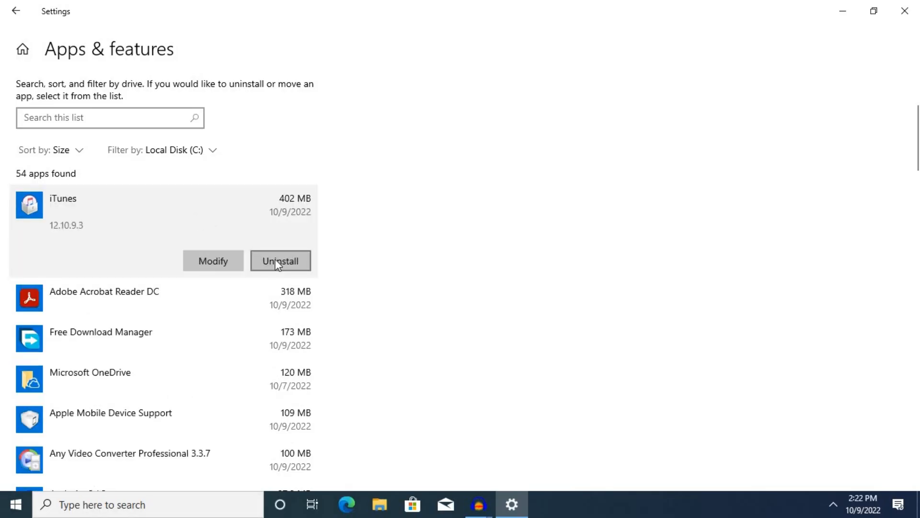
Return to Storage, remove the preselected temporary files such as thumbnails, error reports and DirectX shader cache, and leave Settings
left_click(13, 14)
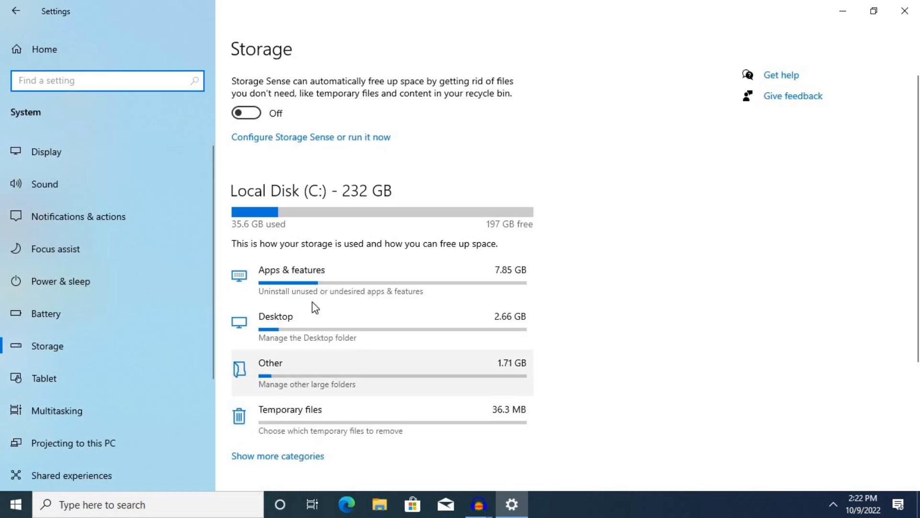
left_click(304, 424)
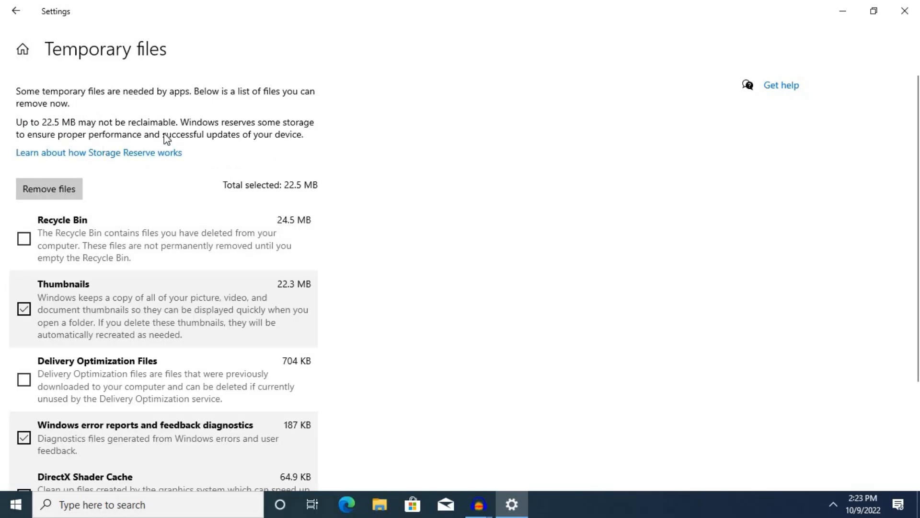
scroll(110, 184, "down", 2)
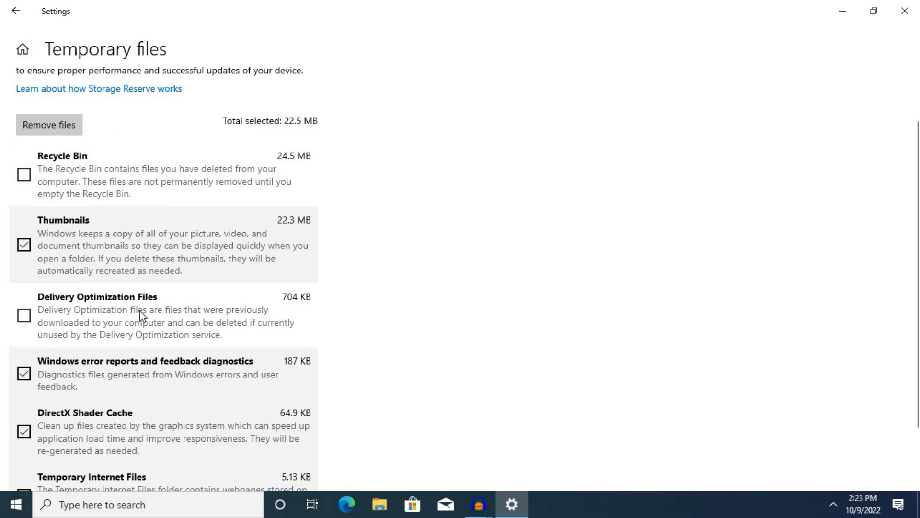
left_click(51, 126)
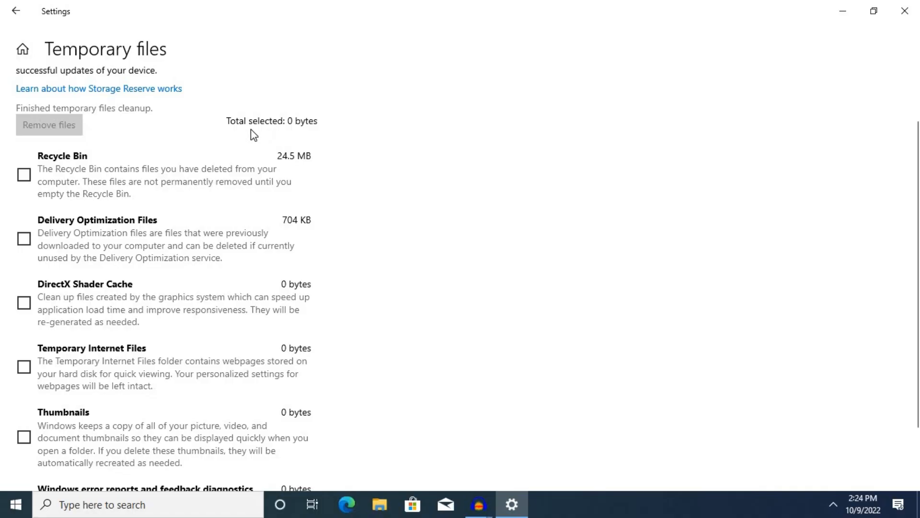
left_click(16, 11)
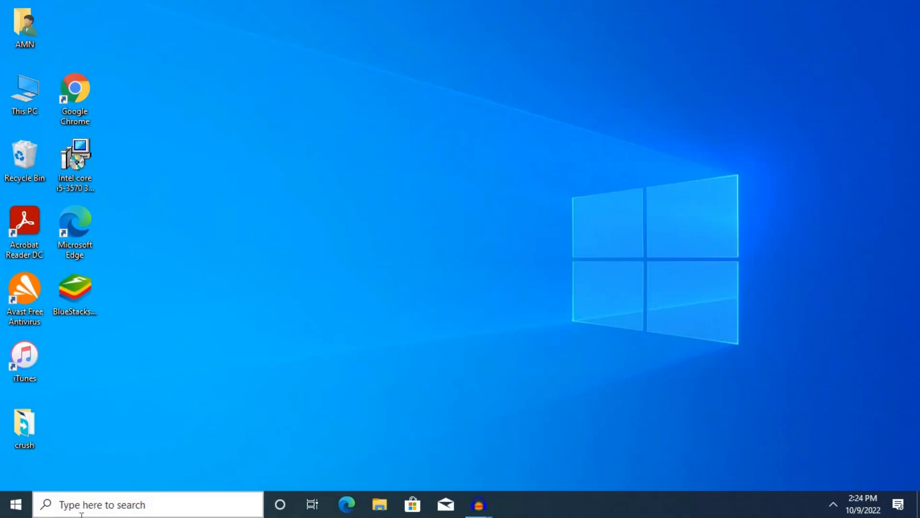
Search Windows for "service" and open the Services app
left_click(60, 505)
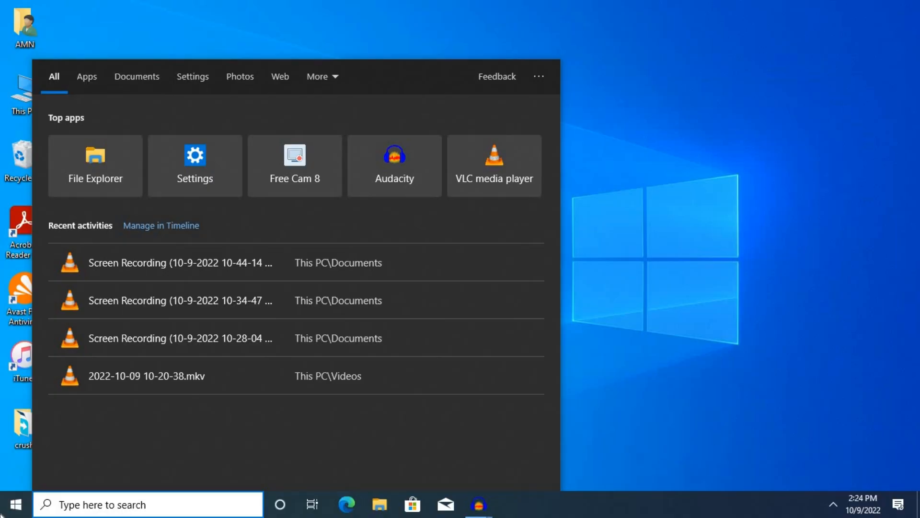
left_click(19, 501)
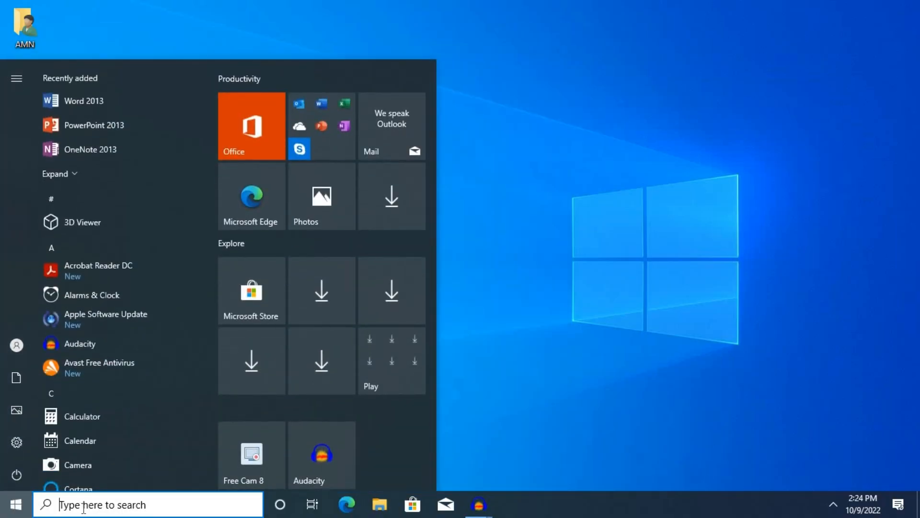
type("servi")
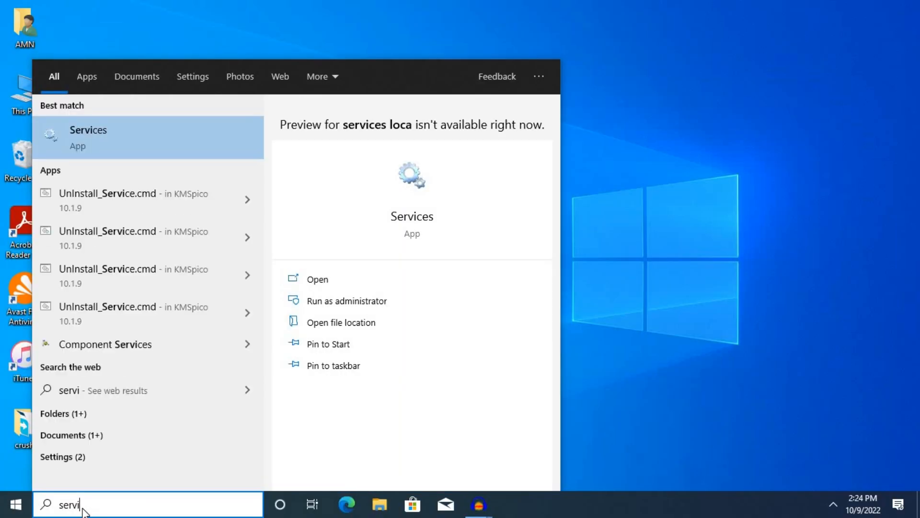
type("ce")
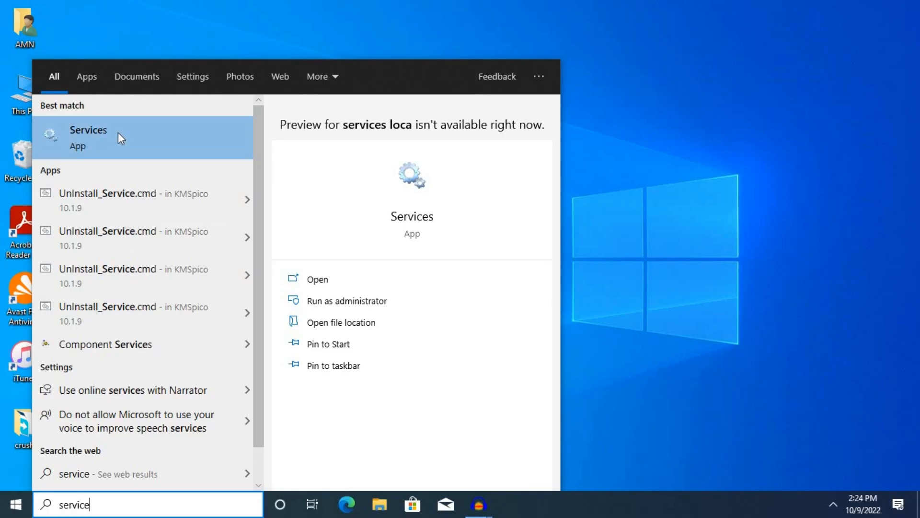
left_click(93, 134)
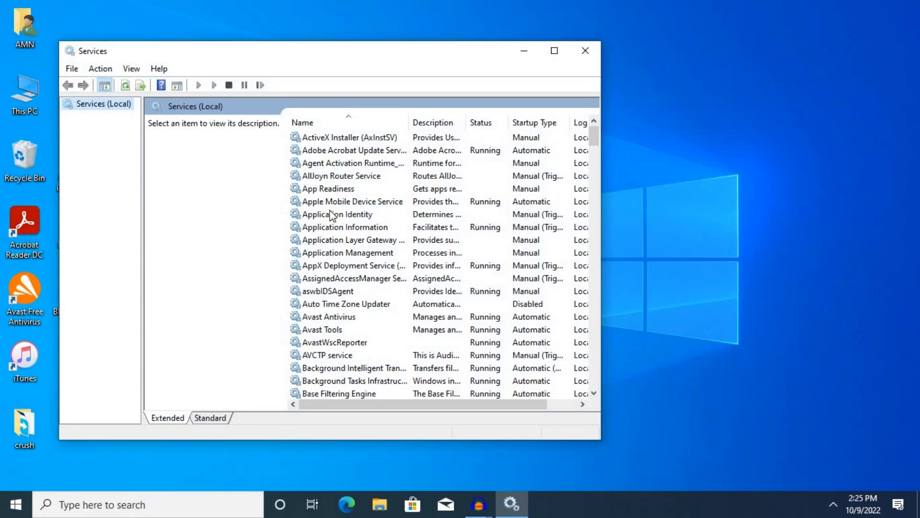
Find the Windows Search service in the list of local services and stop it
left_click(317, 202)
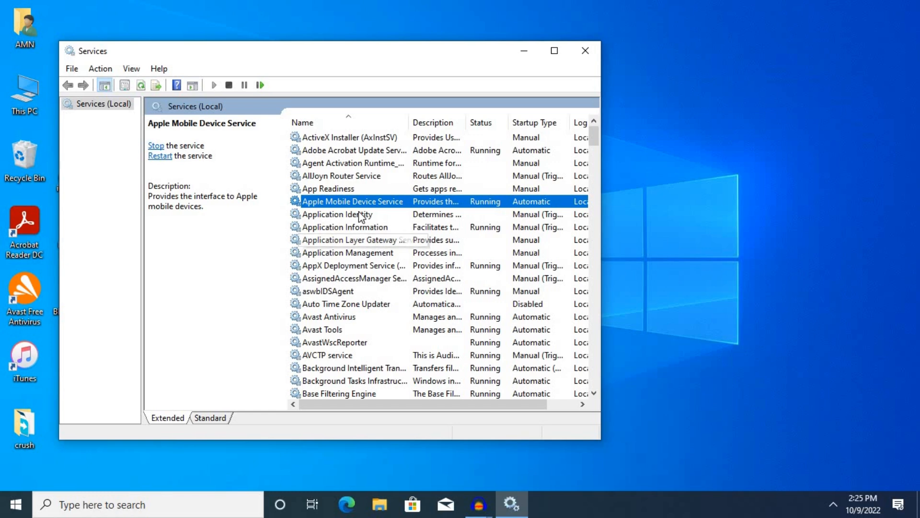
left_click_drag(594, 143, 596, 188)
scroll(521, 247, "down", 5)
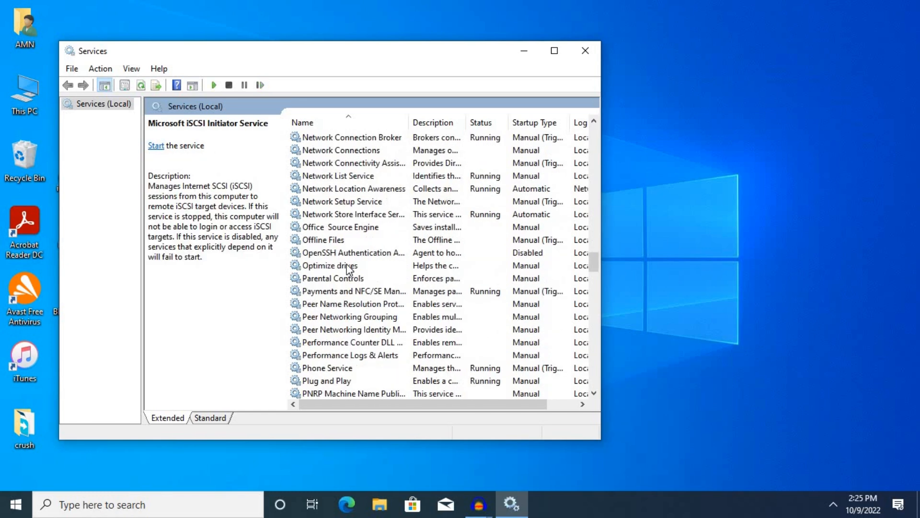
scroll(347, 265, "down", 12)
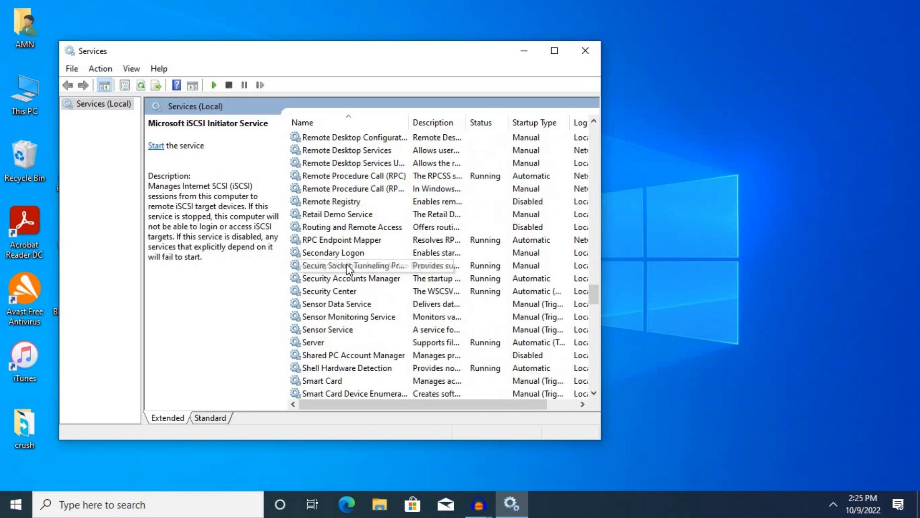
key("w")
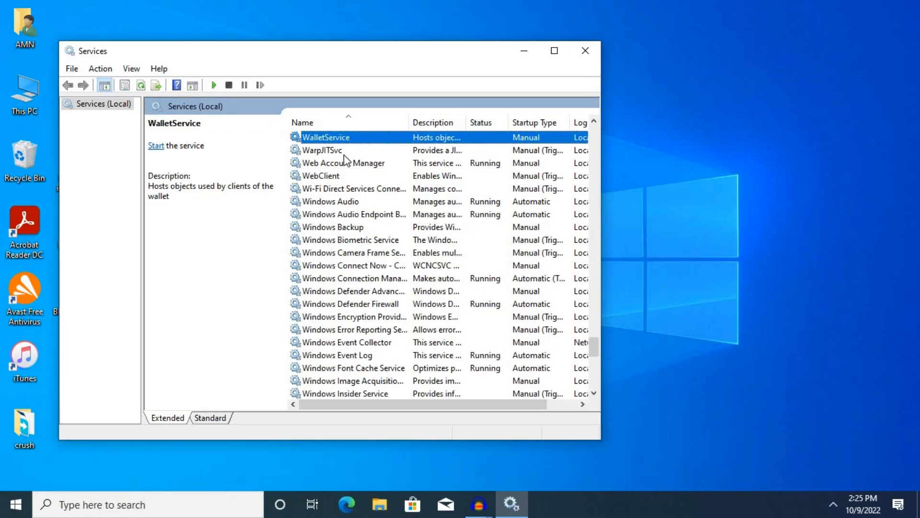
scroll(354, 316, "down", 3)
scroll(354, 320, "down", 2)
left_click(356, 392)
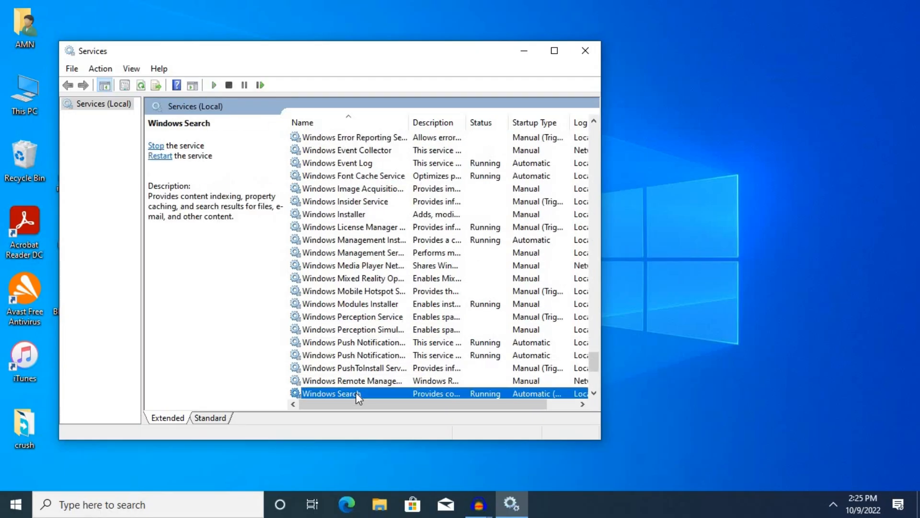
left_click(155, 145)
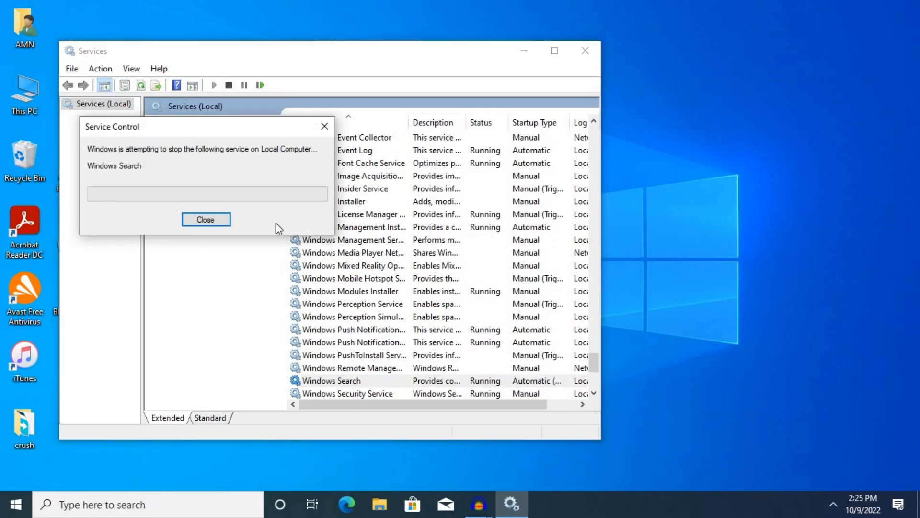
Set the startup type of the Windows Search service to Disabled and apply the change
right_click(365, 379)
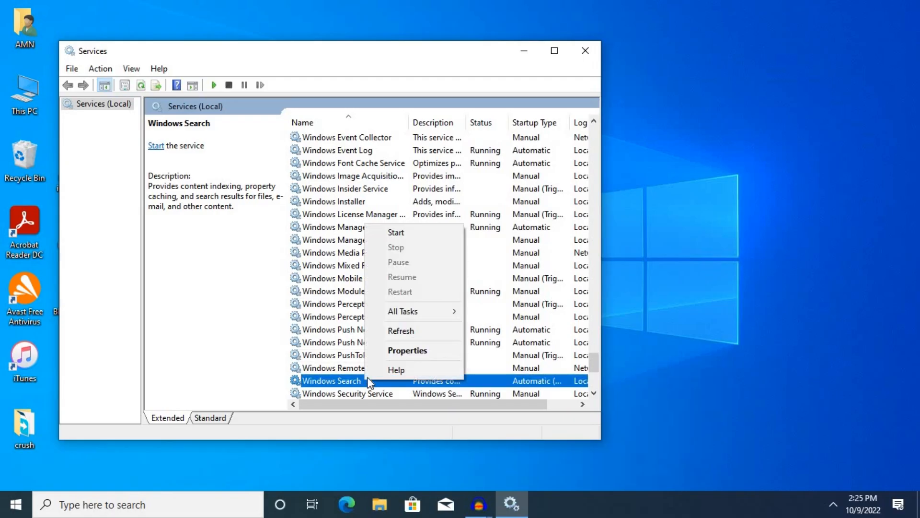
left_click(389, 352)
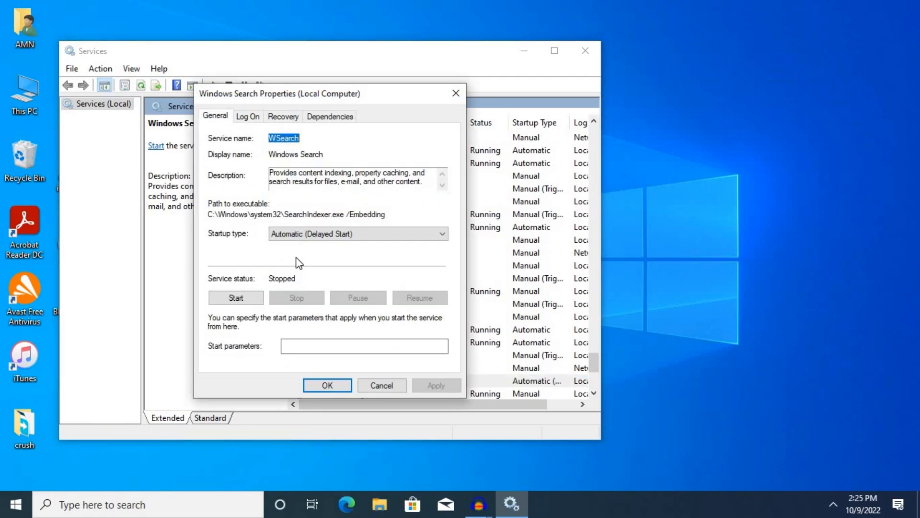
left_click(309, 235)
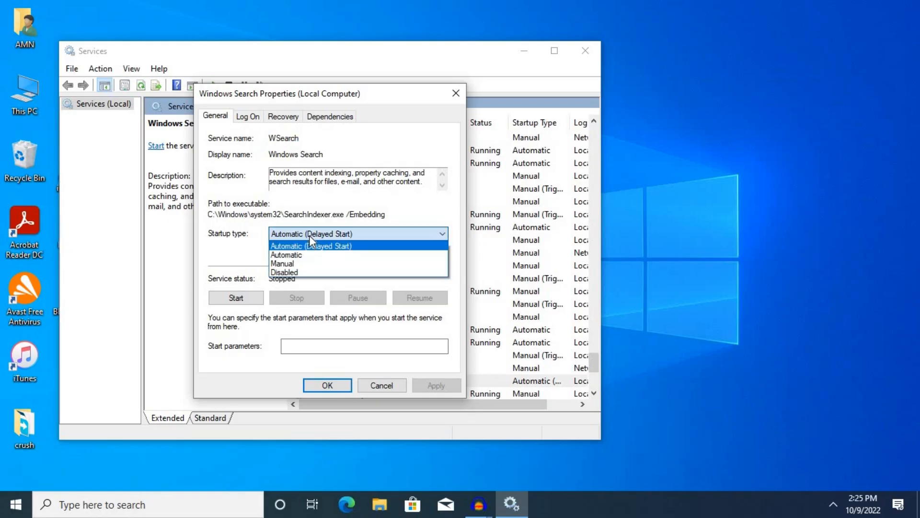
left_click(288, 273)
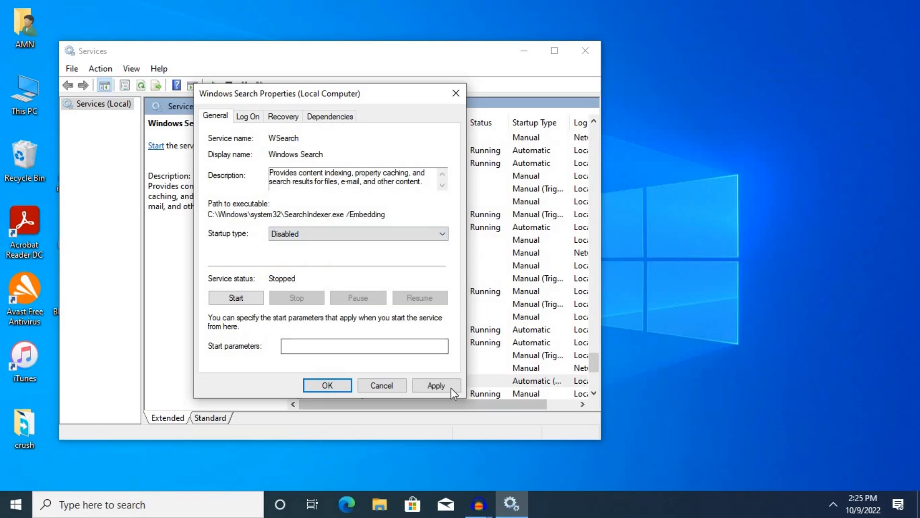
left_click(448, 387)
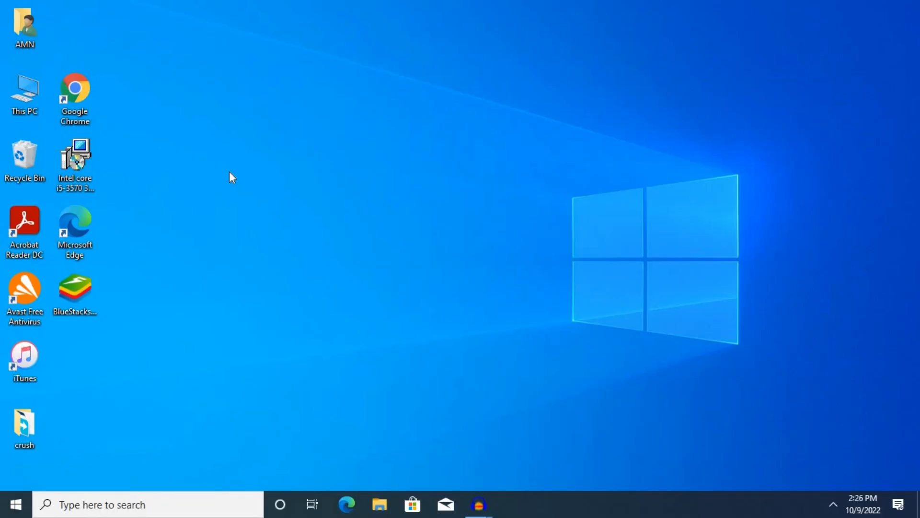
Find and open the Control Panel, with its items viewed by Category
left_click(16, 504)
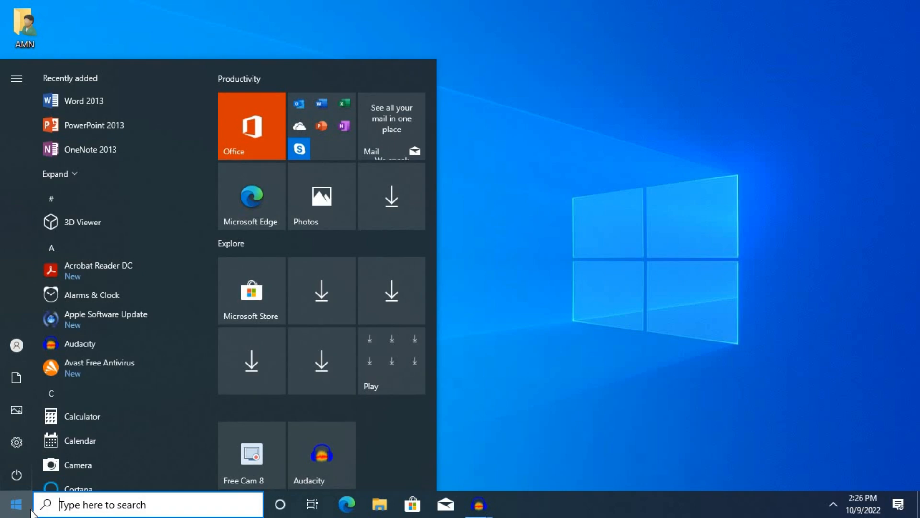
type("controk")
key("BackSpace")
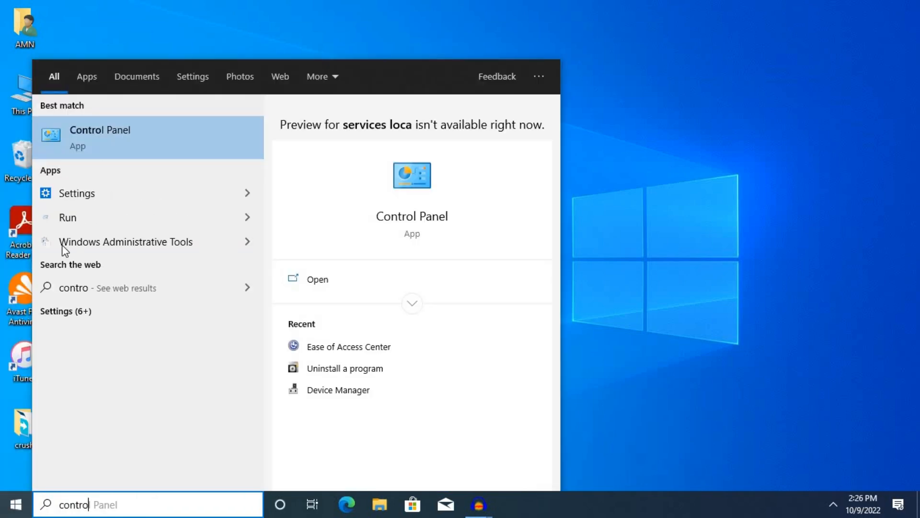
left_click(74, 140)
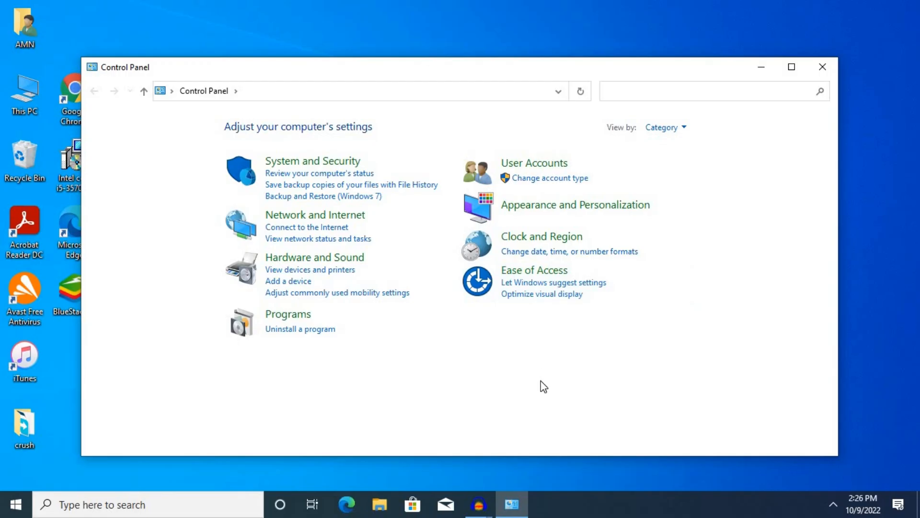
left_click(670, 128)
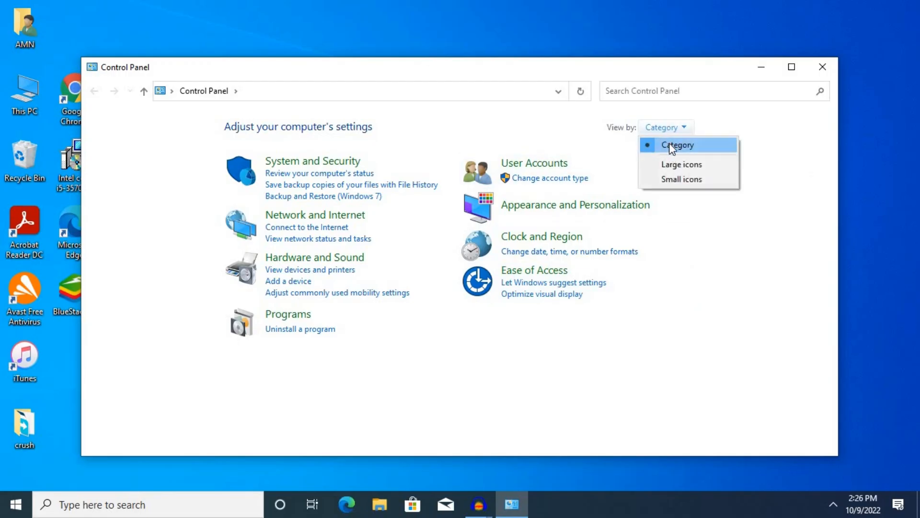
left_click(669, 142)
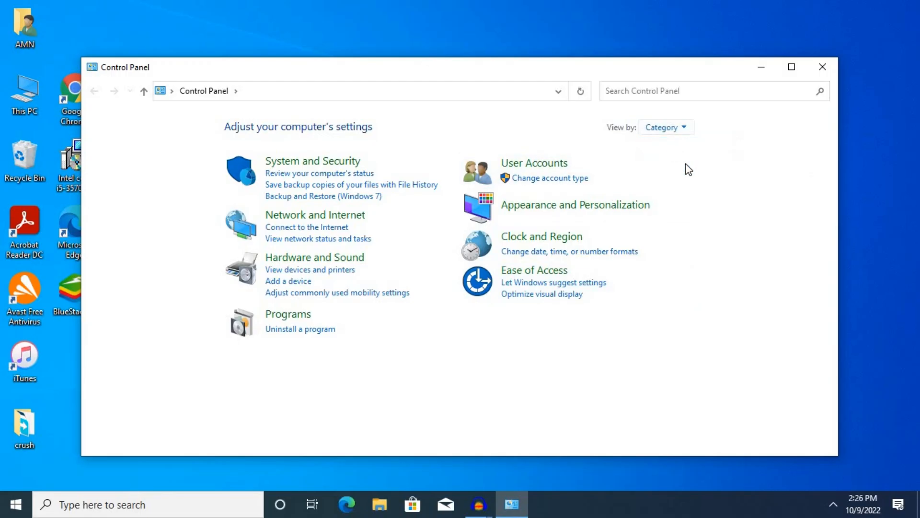
Open the "Make the computer easier to see" settings in the Ease of Access Center
left_click(524, 271)
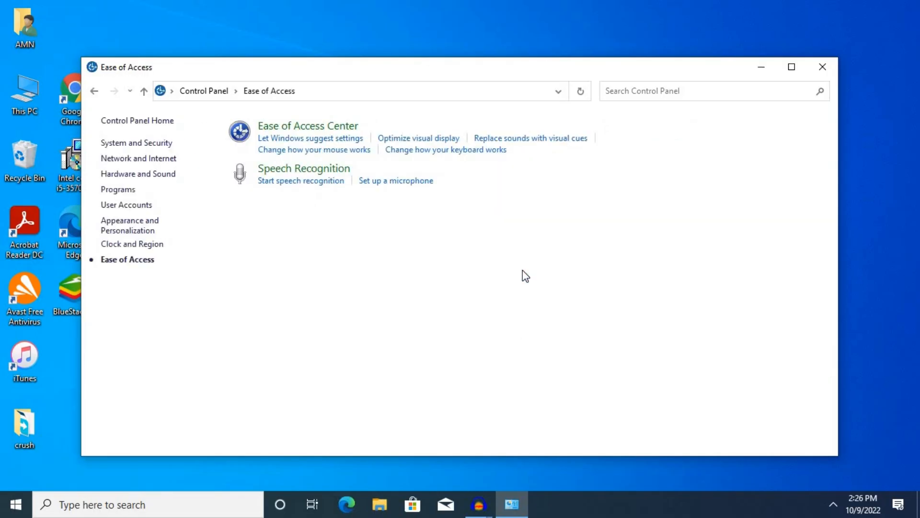
left_click(304, 127)
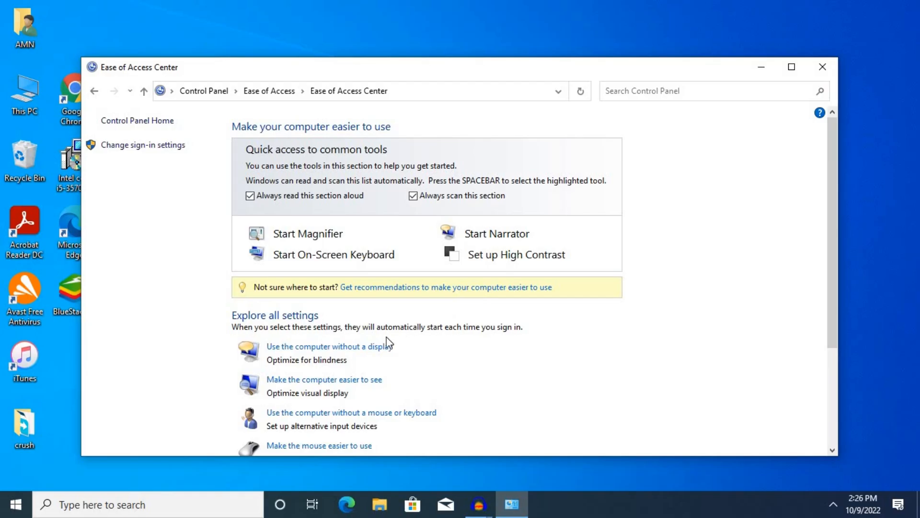
scroll(360, 334, "down", 2)
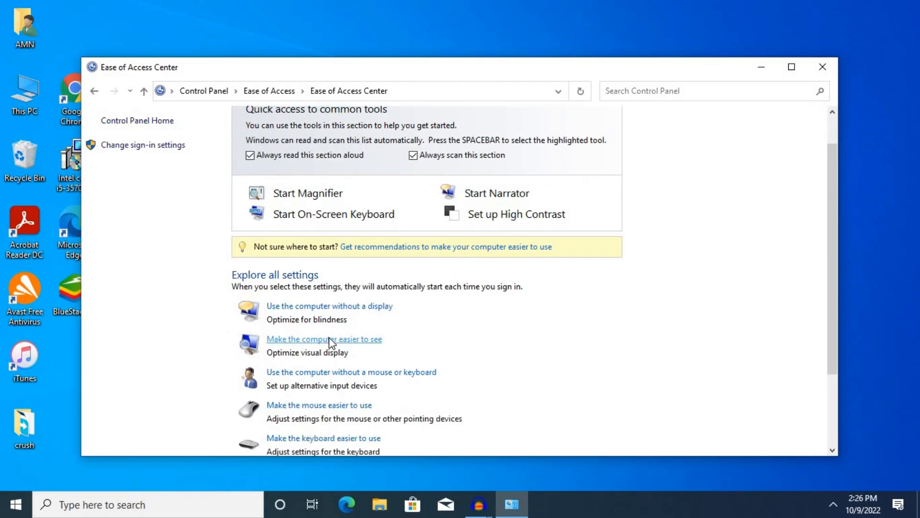
scroll(361, 338, "down", 1)
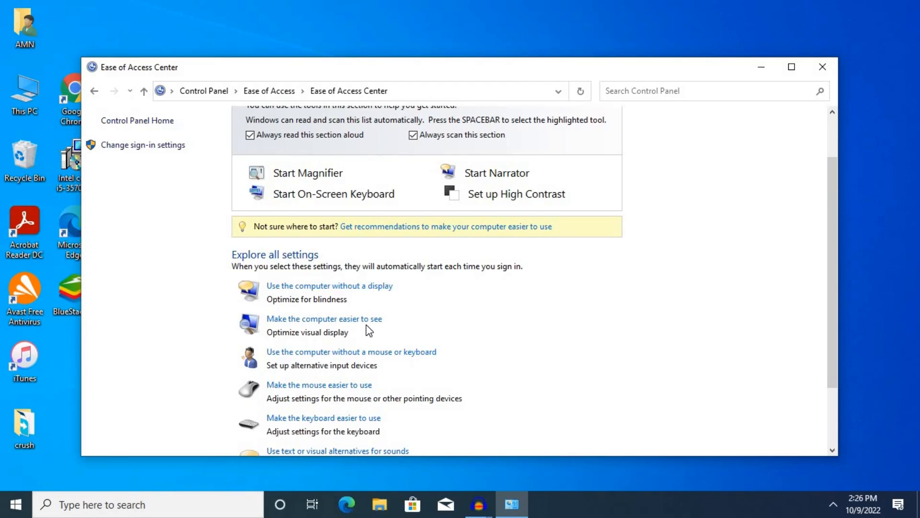
left_click(320, 321)
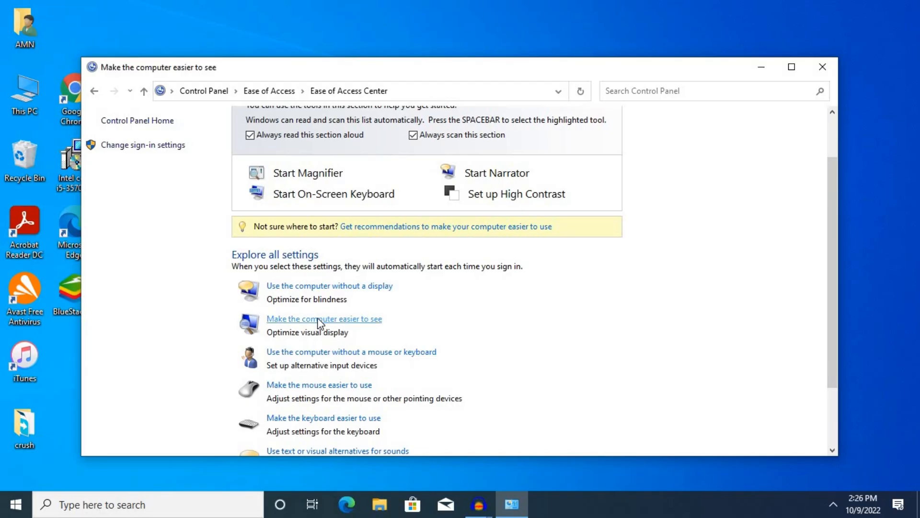
Enable "Turn off all unnecessary animations (when possible)", apply and confirm the change, and close the Control Panel
scroll(364, 269, "down", 5)
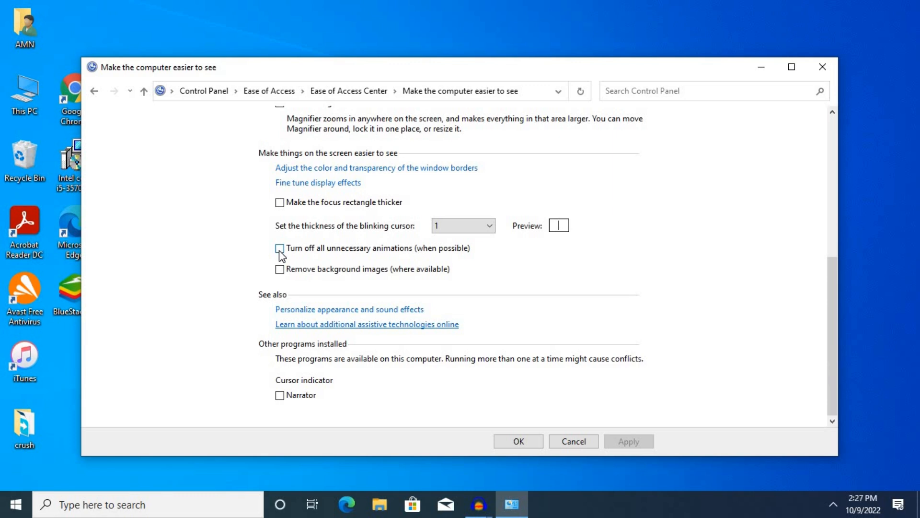
left_click(280, 249)
left_click(625, 439)
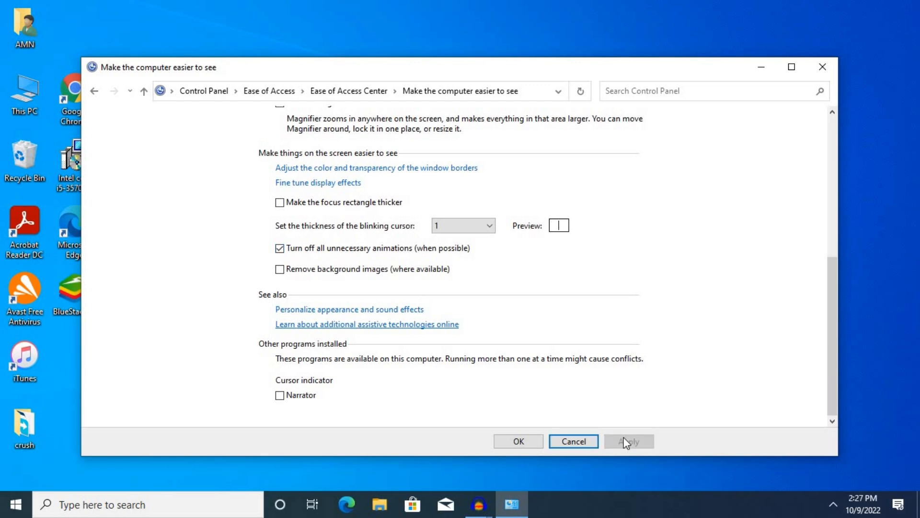
left_click(508, 442)
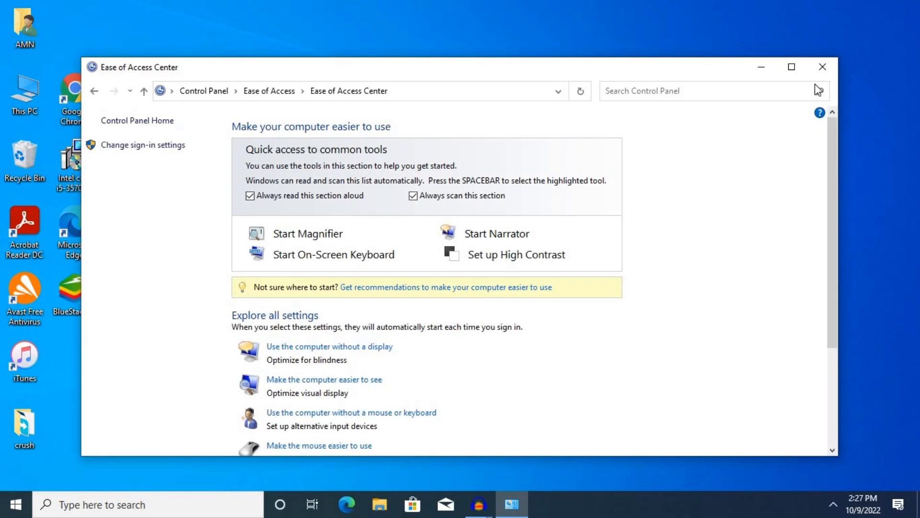
left_click(821, 68)
left_click(15, 504)
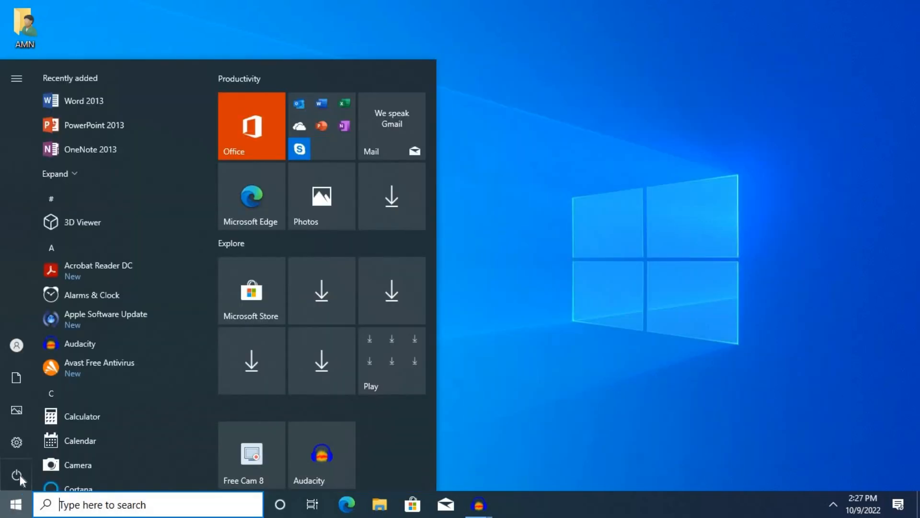
left_click(16, 475)
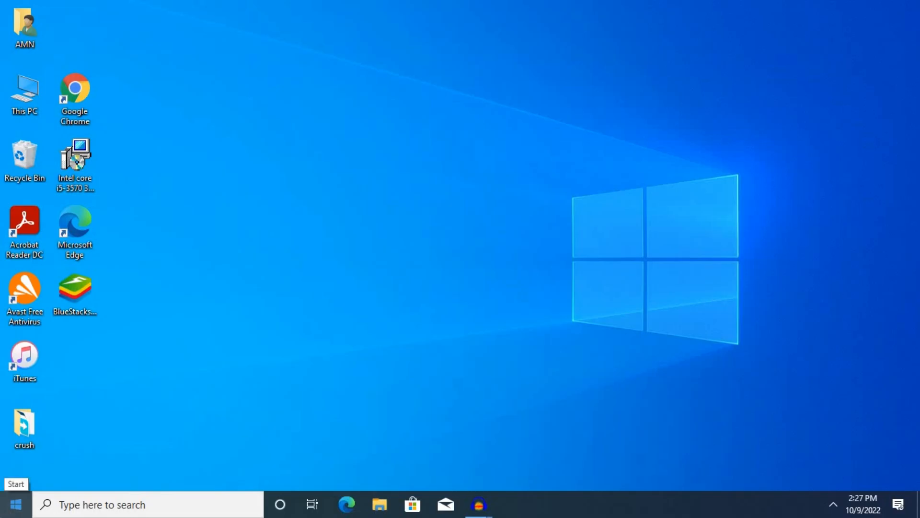
left_click(16, 503)
left_click(590, 59)
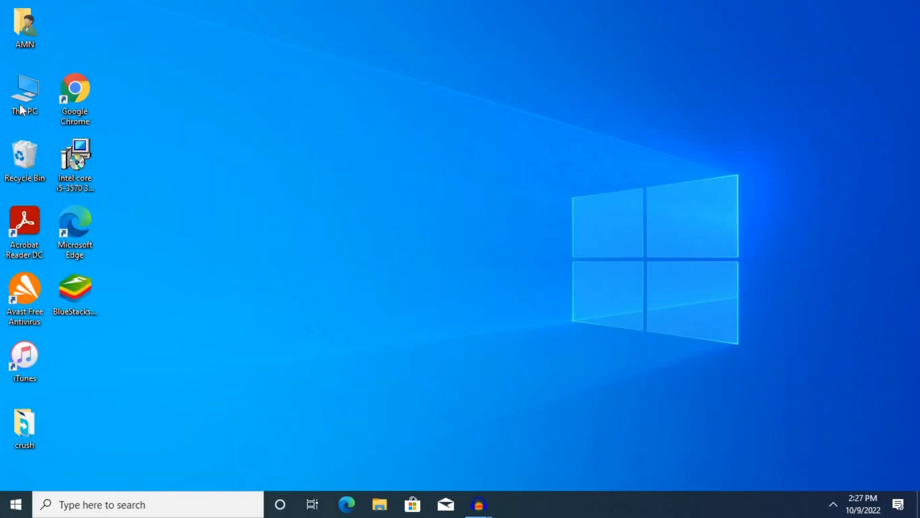
Search for This PC, open its properties, and open the advanced system settings
left_click(22, 98)
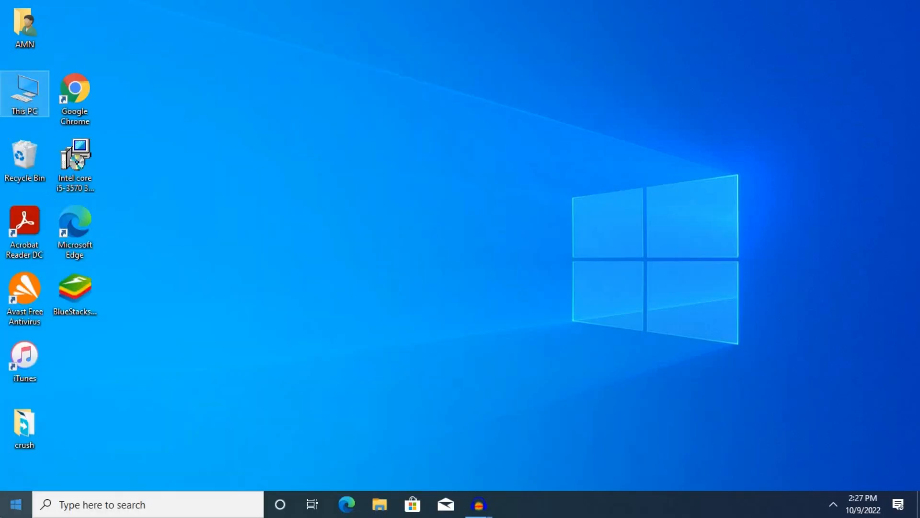
left_click(7, 512)
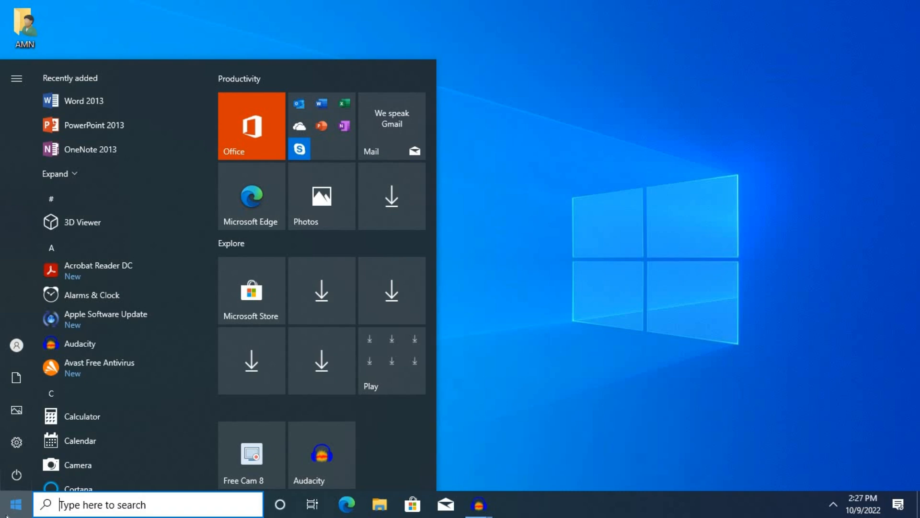
type("this pc")
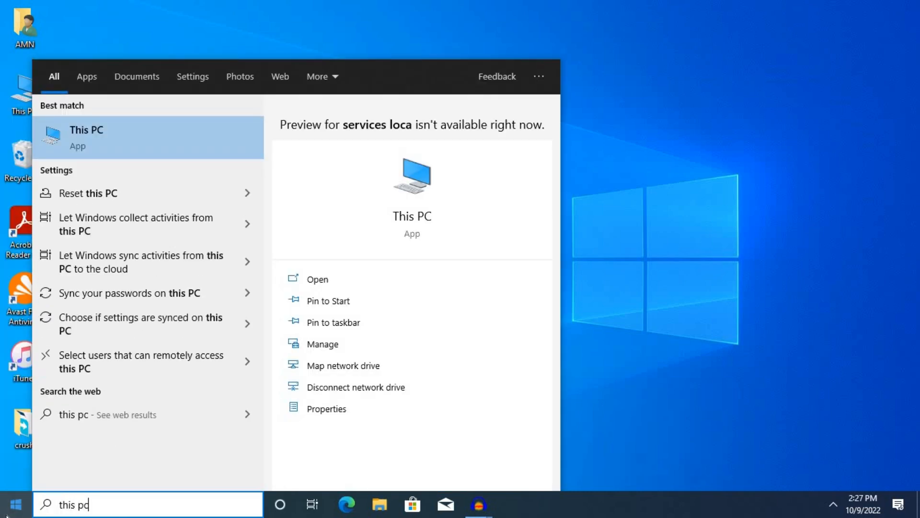
right_click(64, 132)
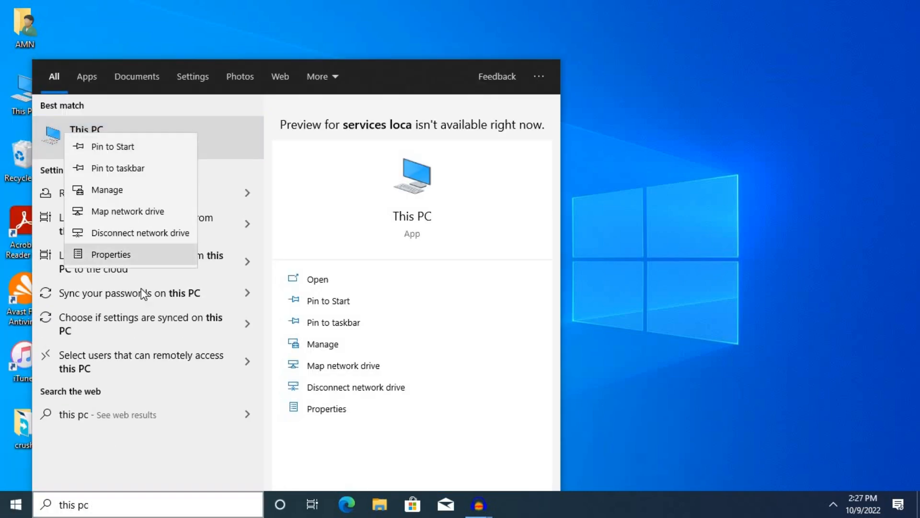
left_click(126, 255)
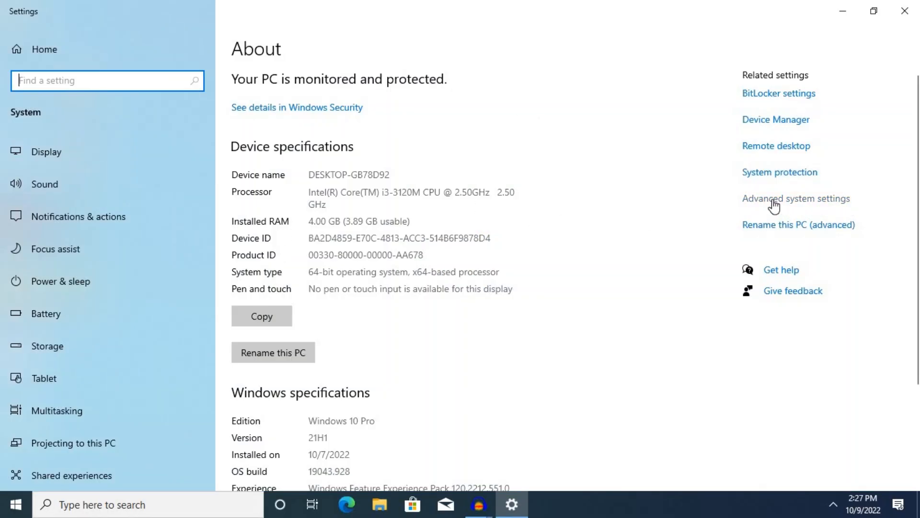
left_click(804, 204)
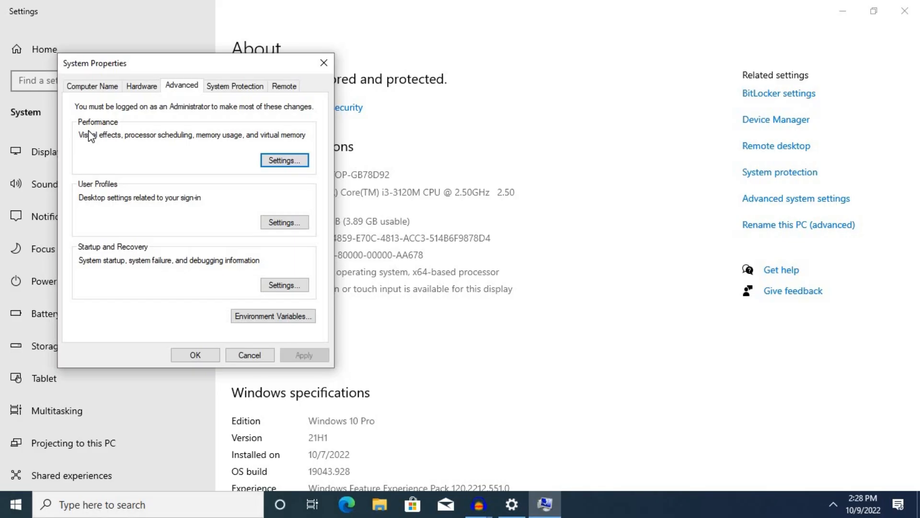
Set the performance visual effects to "Adjust for best performance", apply and confirm, close the settings, and refresh the desktop
left_click(276, 162)
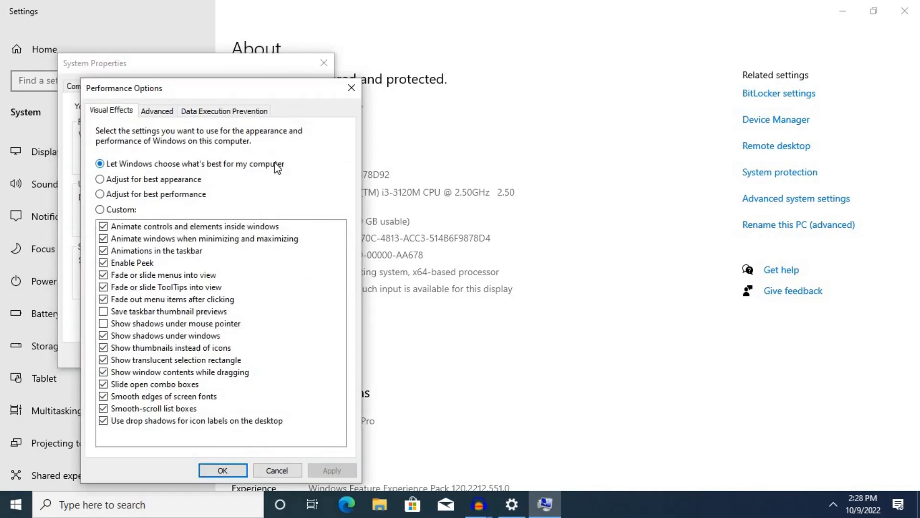
left_click(100, 194)
left_click(316, 470)
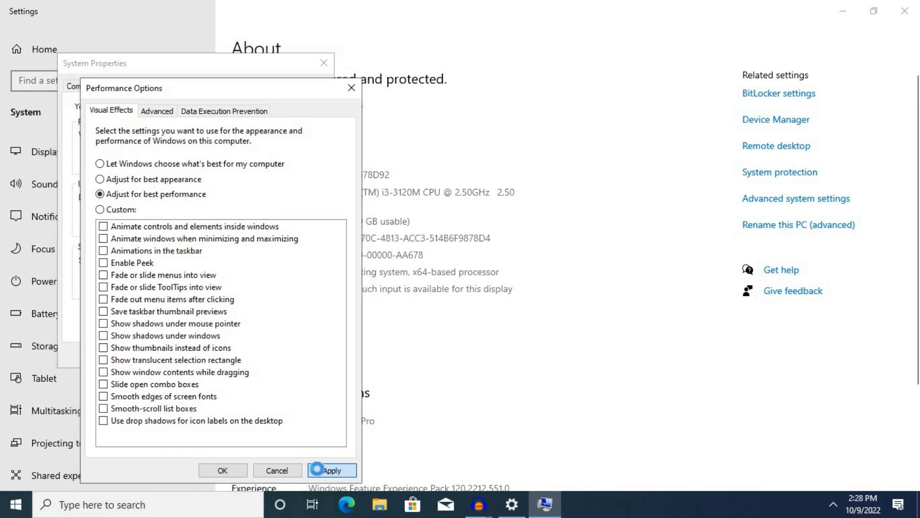
left_click(223, 469)
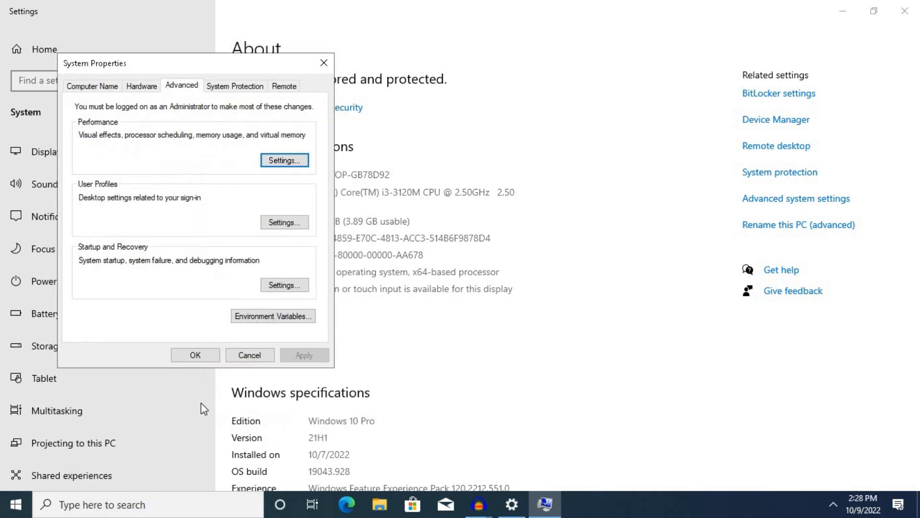
left_click(192, 356)
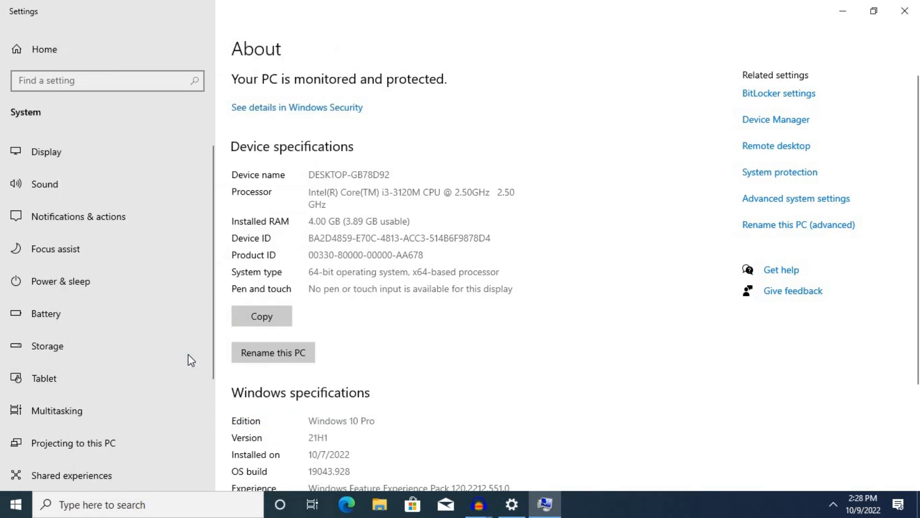
left_click(901, 21)
right_click(146, 227)
left_click(186, 265)
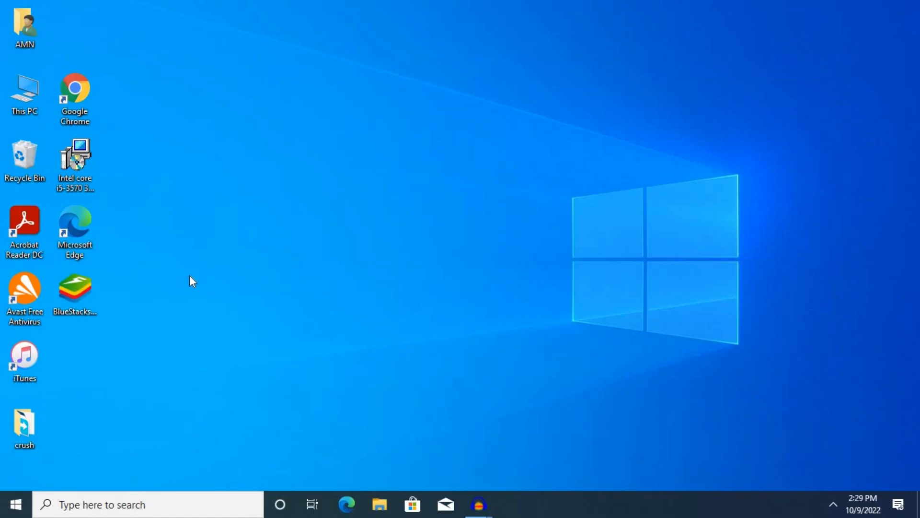
Run msconfig to open System Configuration
key("super+r")
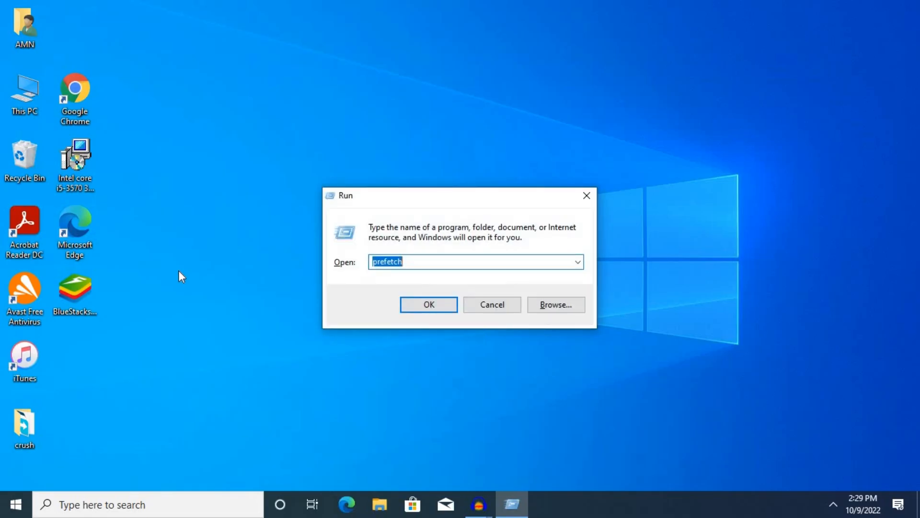
type("ms")
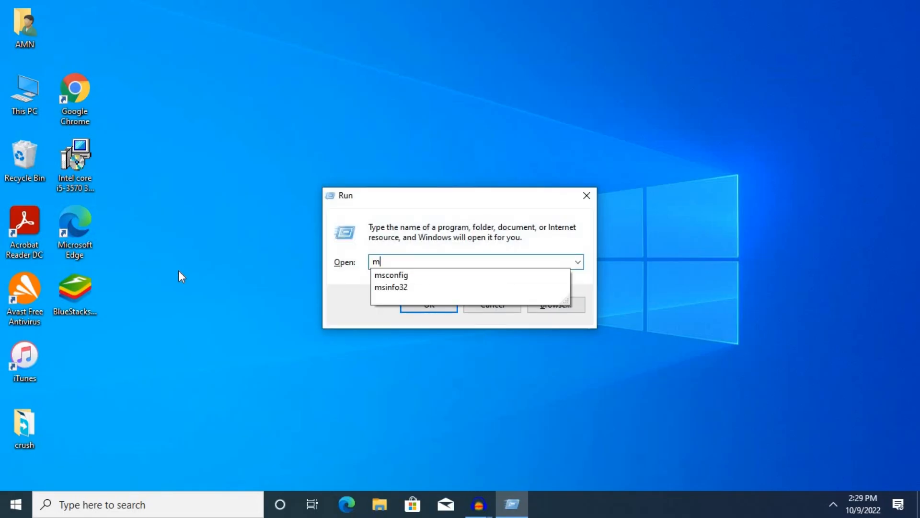
left_click(400, 277)
left_click(428, 305)
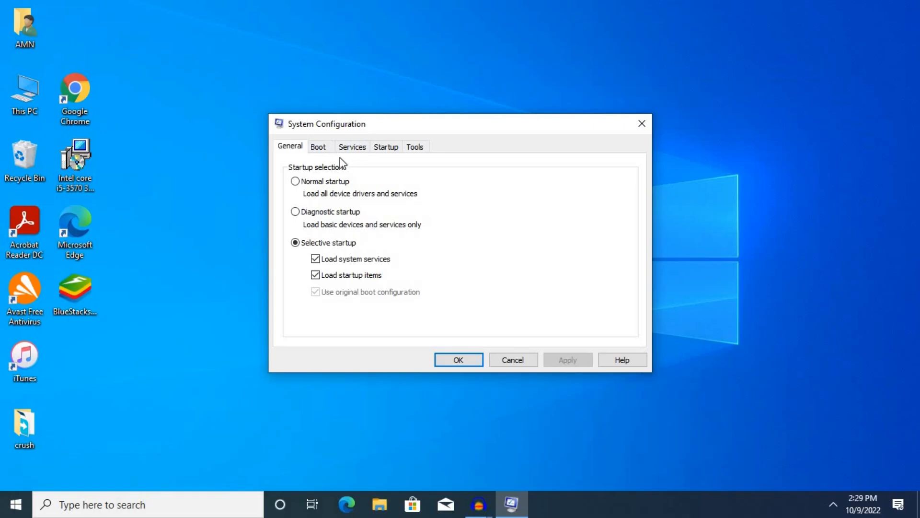
Hide all Microsoft services in the System Configuration services list, confirm the dialog, and refresh the desktop
left_click(353, 147)
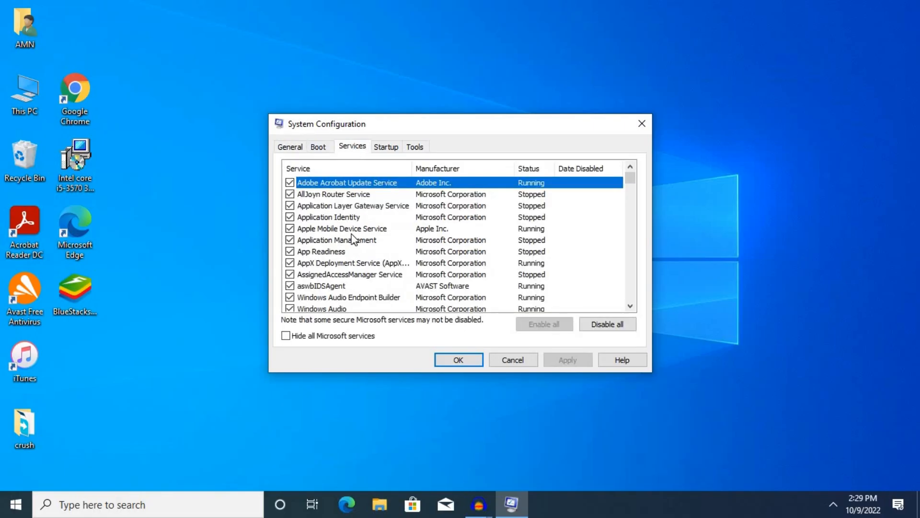
left_click(286, 335)
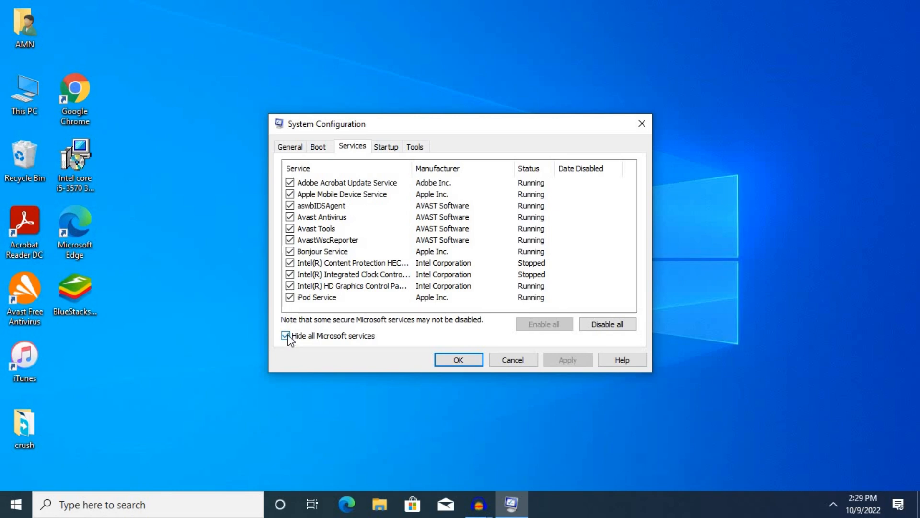
left_click(466, 362)
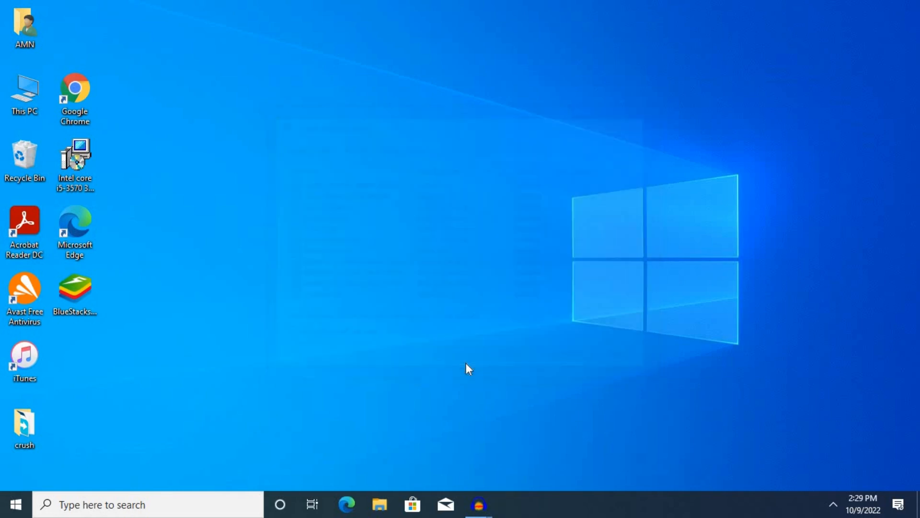
right_click(197, 182)
left_click(227, 223)
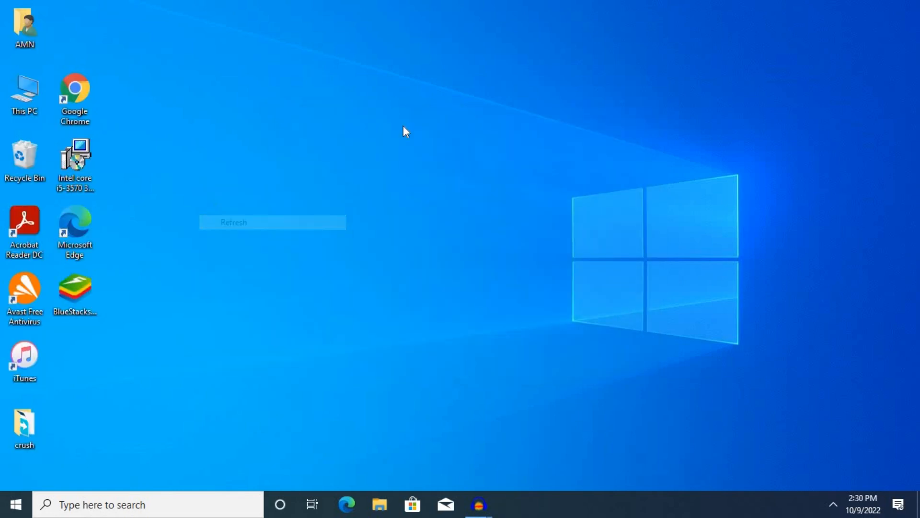
In the Windows Gaming settings, turn off Xbox Game Bar and disable opening it with the controller button
left_click(3, 514)
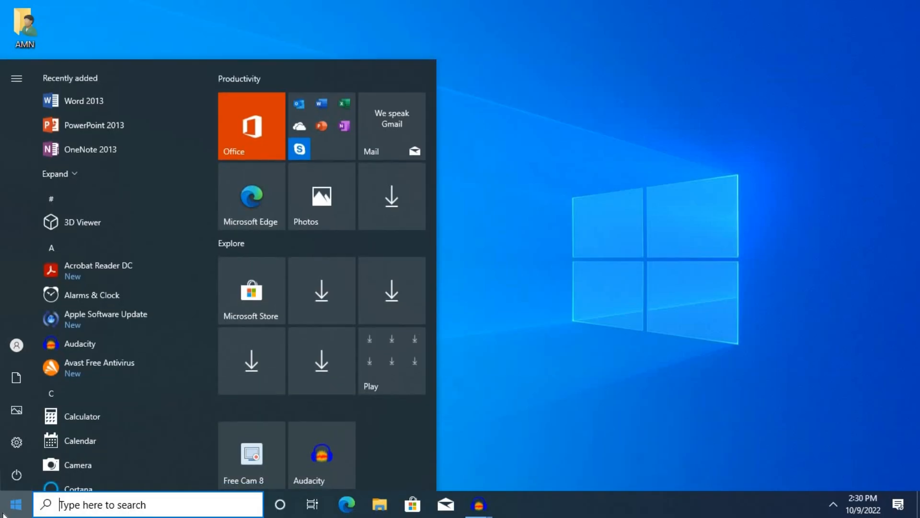
left_click(16, 443)
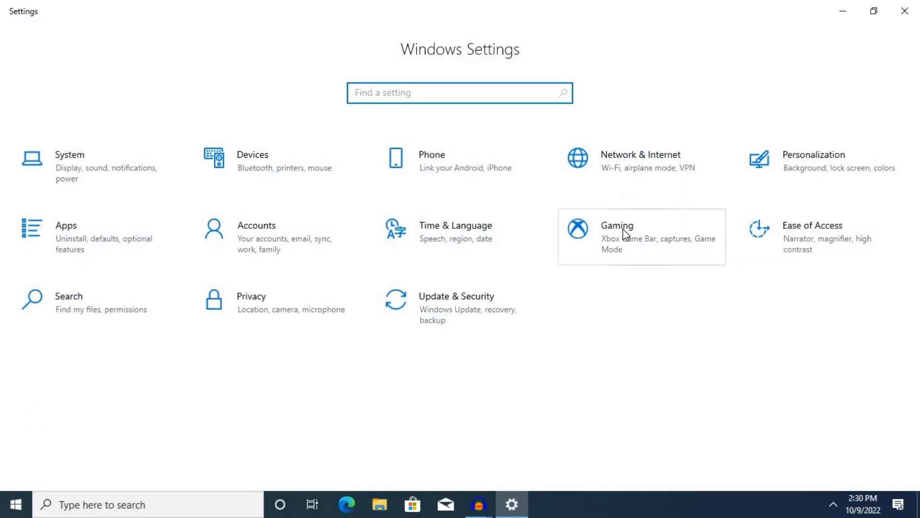
left_click(621, 240)
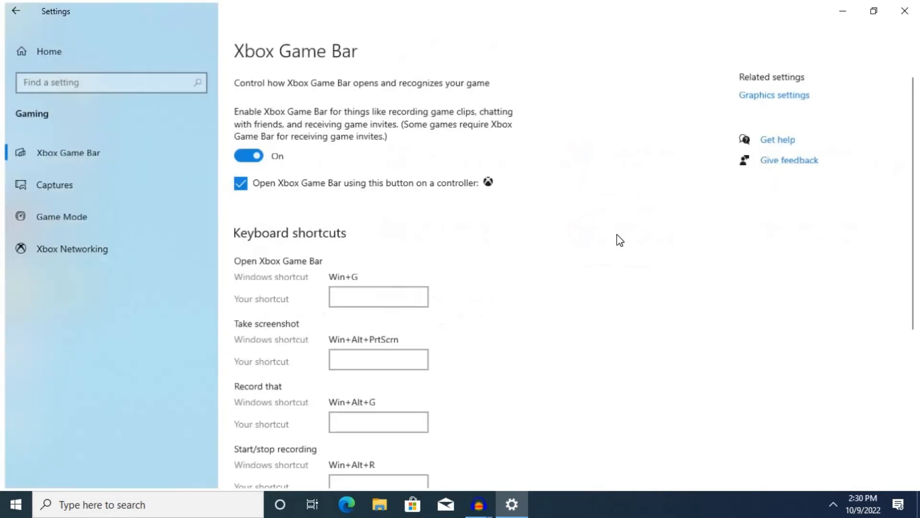
left_click(255, 159)
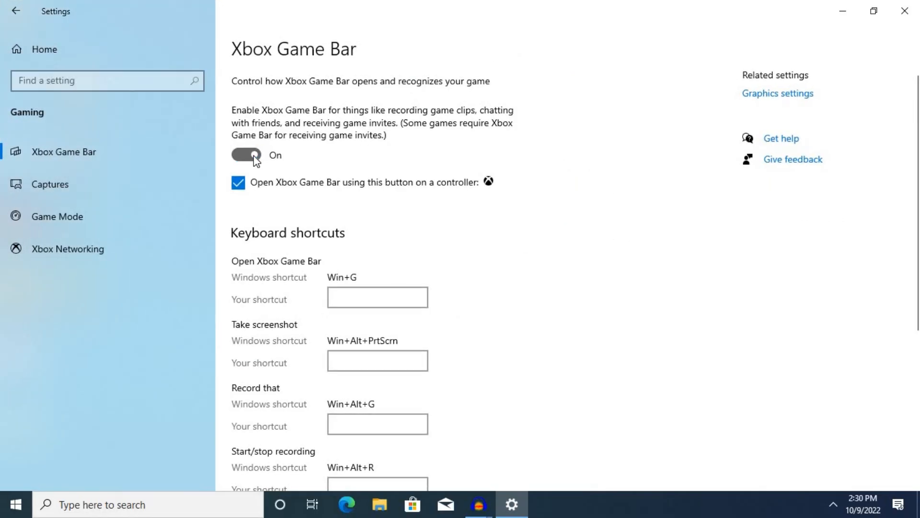
left_click(238, 182)
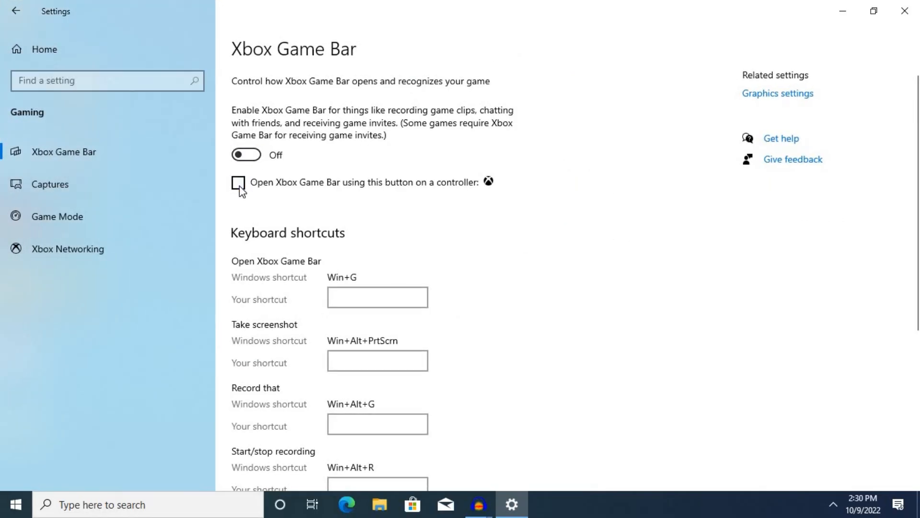